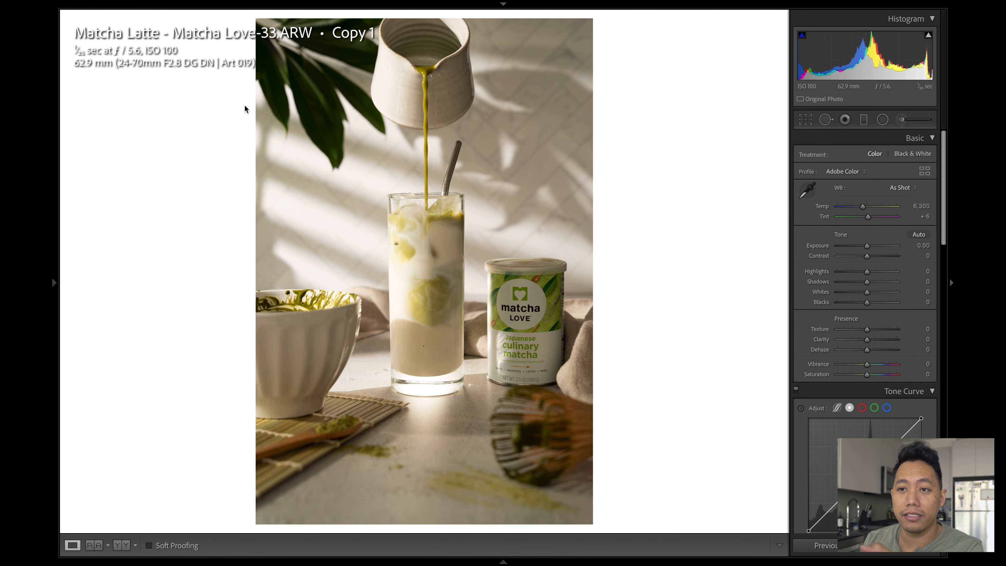
Cycle through the photo's info overlays, including the camera settings and the capture date with dimensions, and hide the overlay.
key("i")
key("i")
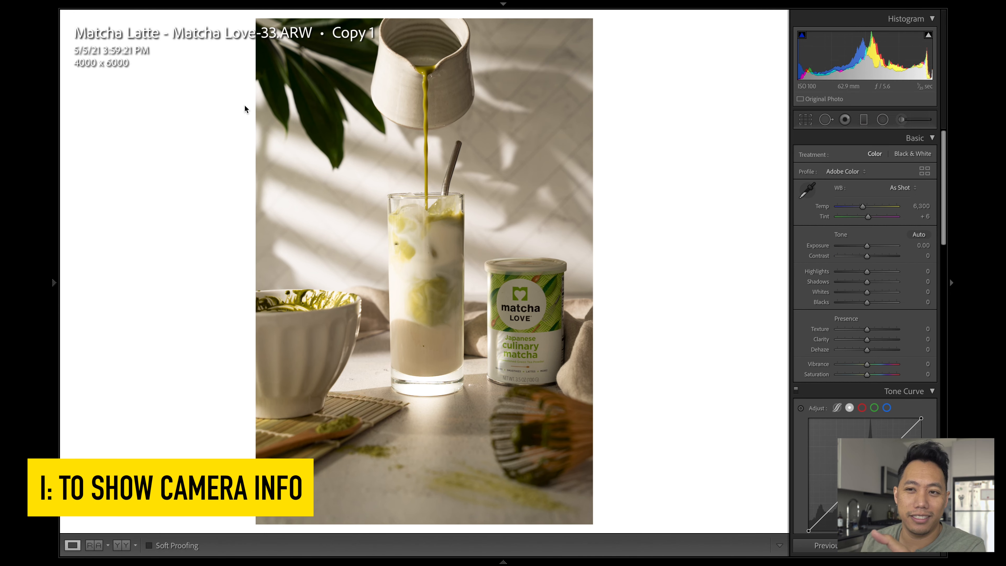
key("i")
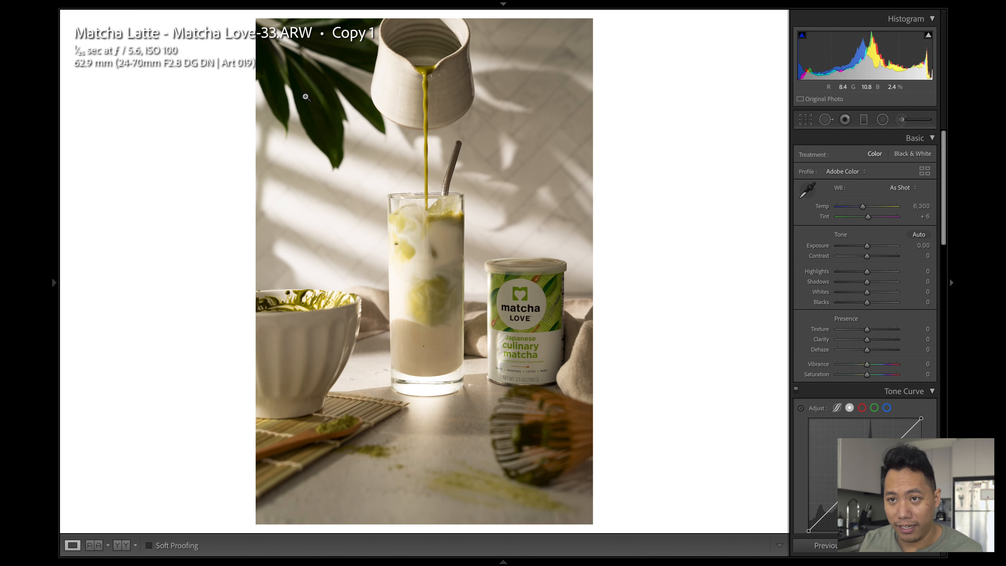
key("i")
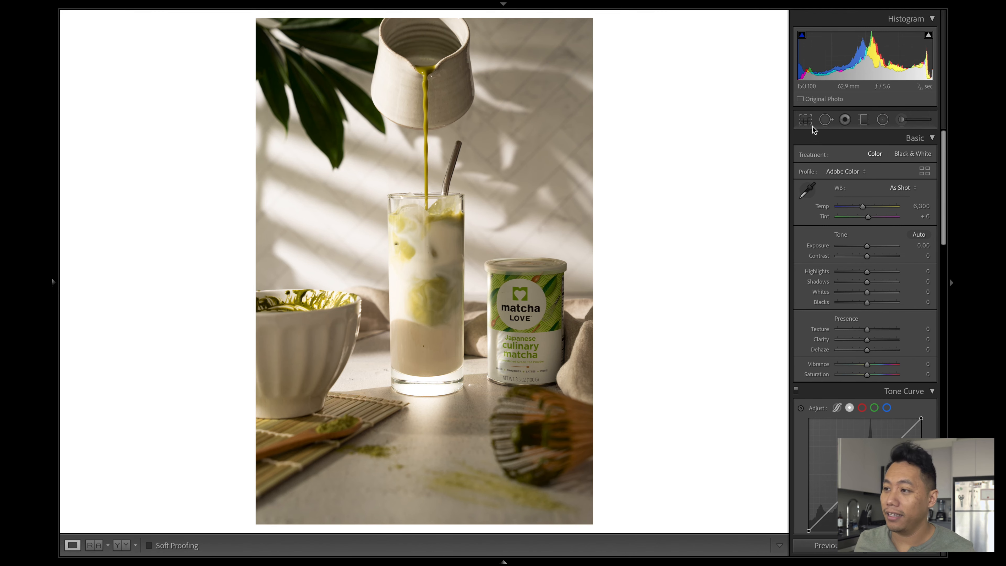
Open the crop settings and display the available aspect ratio presets.
left_click(804, 120)
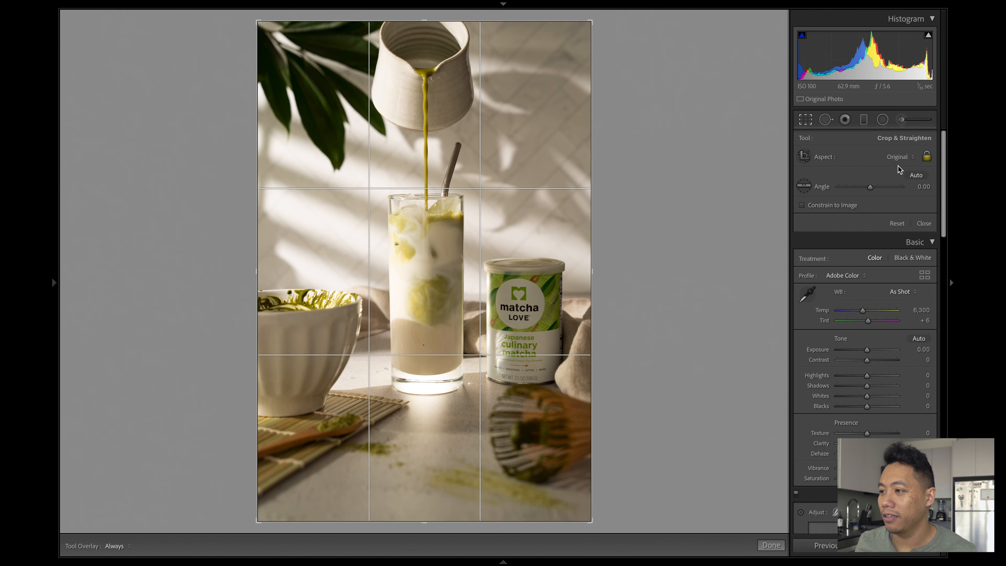
left_click(902, 157)
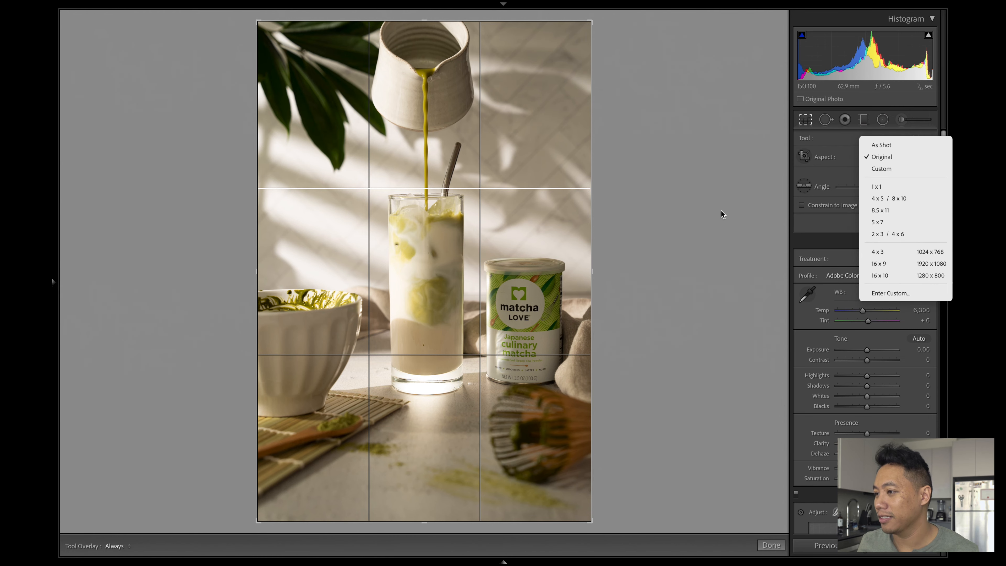
Try healing the dark speck in the lower part of the glass with spot size 77, feather 92 and opacity 100.
left_click(825, 120)
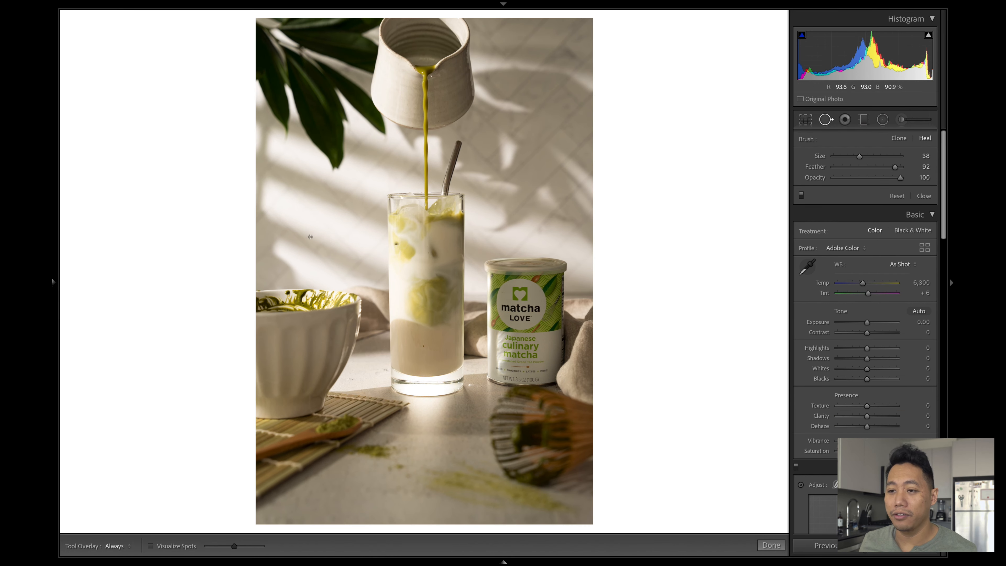
scroll(395, 241, "up", 6)
left_click(423, 345)
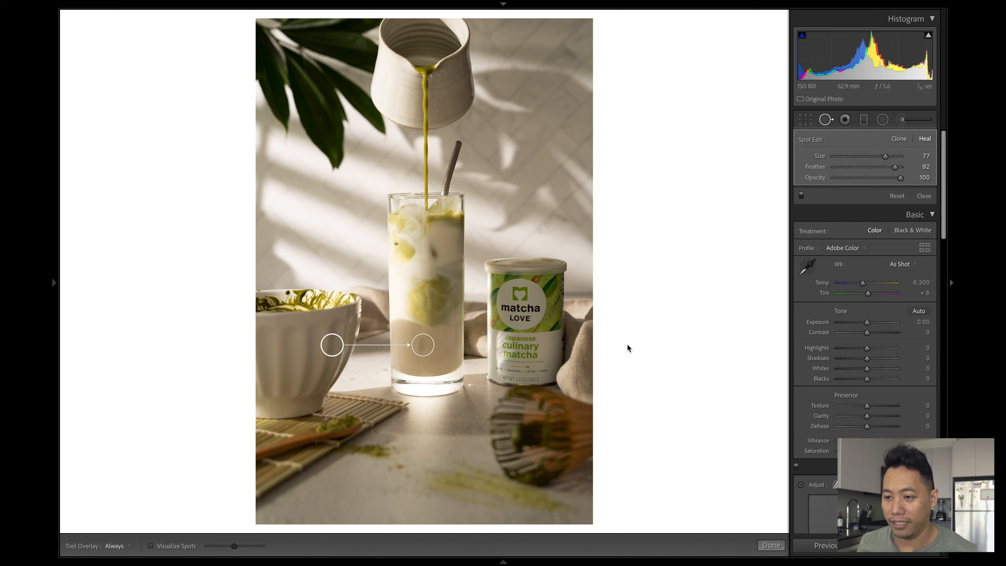
left_click_drag(335, 347, 400, 347)
key("Escape")
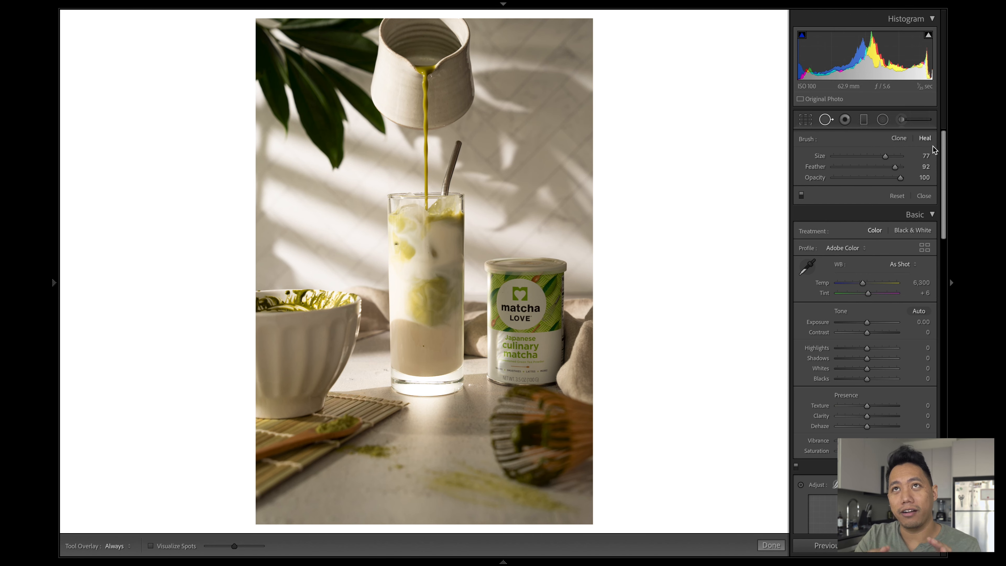
Look at the Graduated Filter and try a tall elliptical Radial Filter around the latte glass with feather 50 and Invert on.
left_click(864, 119)
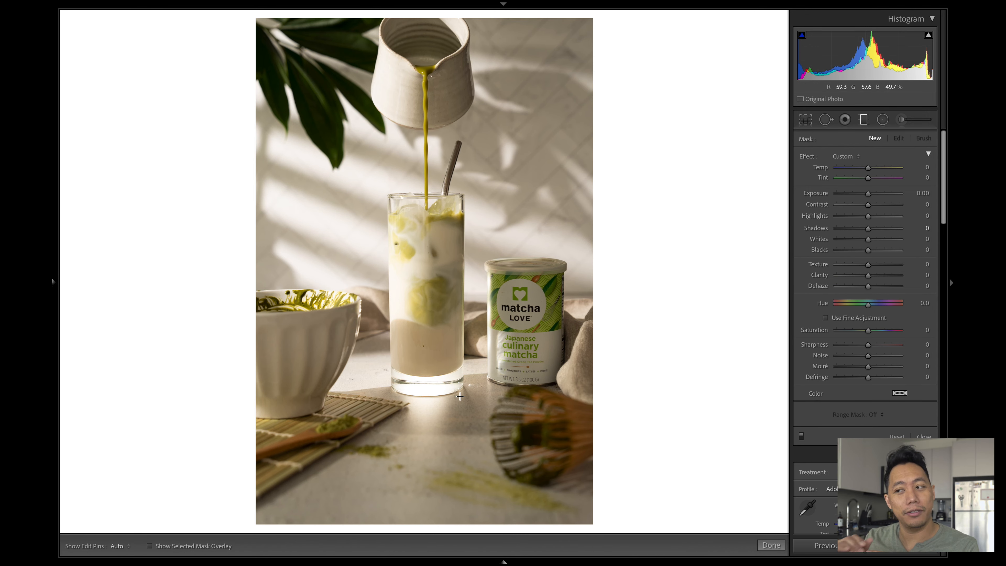
left_click(882, 119)
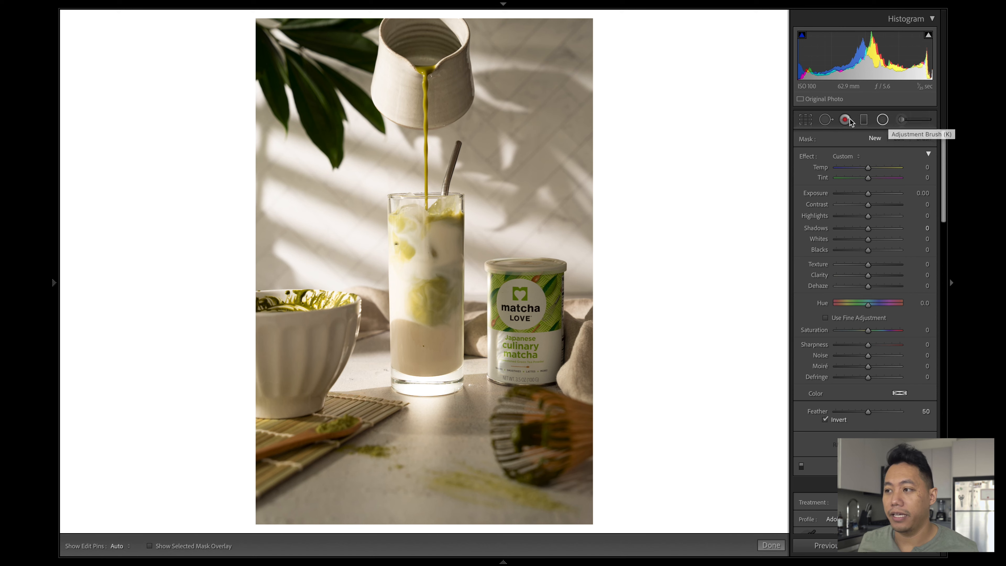
mouse_move(424, 250)
left_mouse_down()
mouse_move(404, 341)
mouse_move(364, 359)
left_mouse_up()
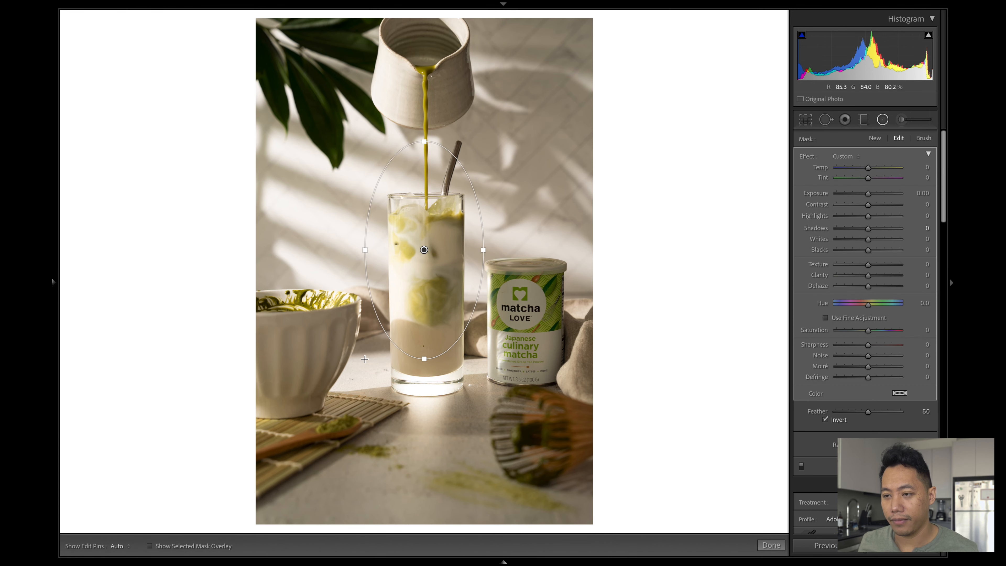
Paint an Adjustment Brush mask over the latte glass at size 16 and feather 84, displaying the mask overlay and toggling the edit pins.
key("k")
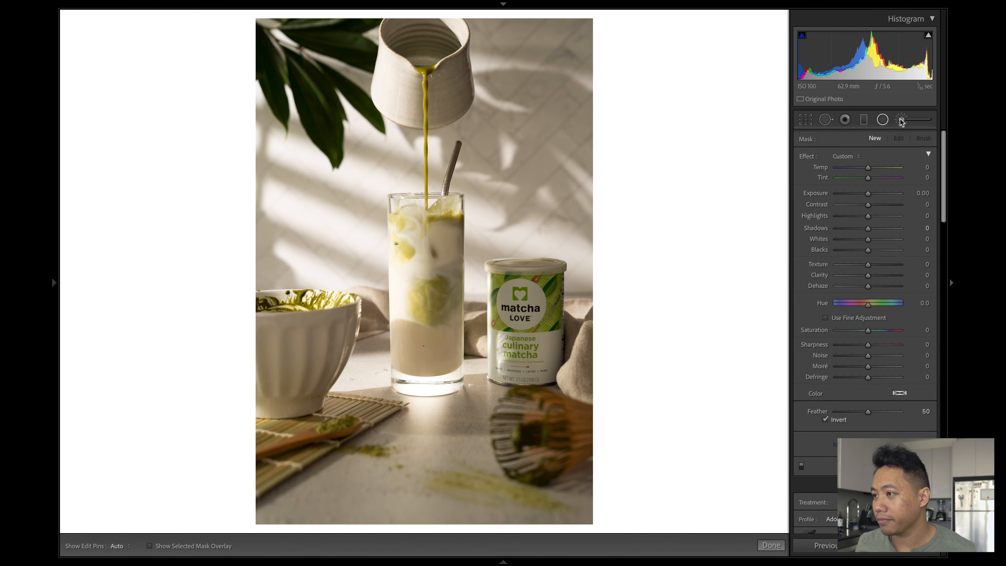
scroll(402, 217, "up", 5)
mouse_move(391, 222)
left_mouse_down()
mouse_move(415, 283)
mouse_move(443, 256)
mouse_move(424, 315)
left_mouse_up()
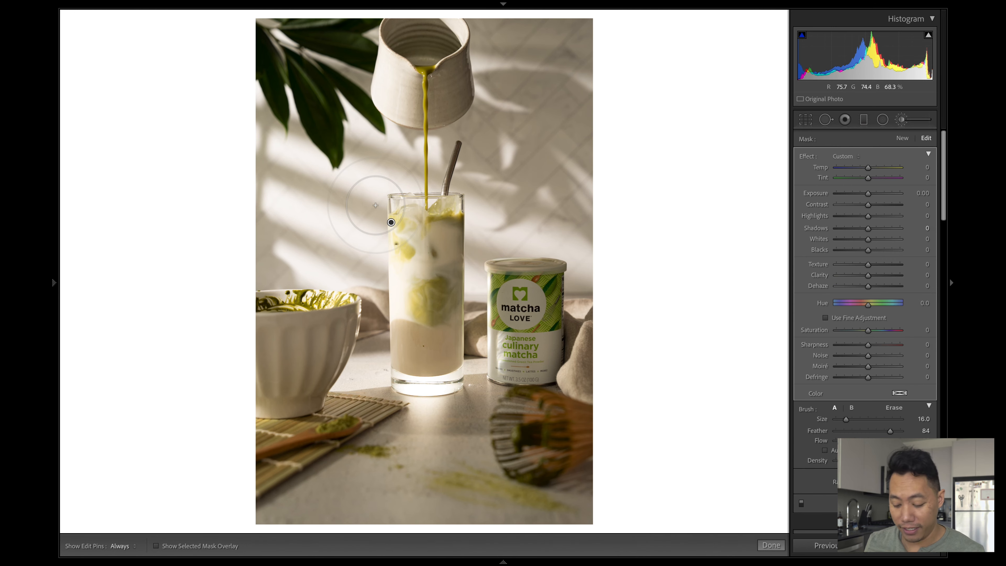
key("o")
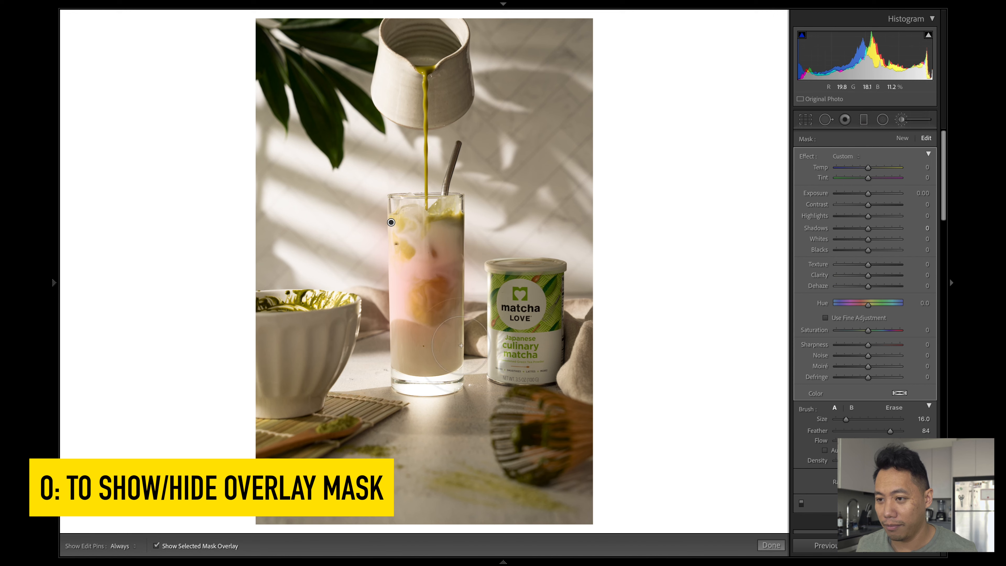
key("h")
mouse_move(411, 357)
left_mouse_down()
mouse_move(416, 278)
mouse_move(434, 235)
left_mouse_up()
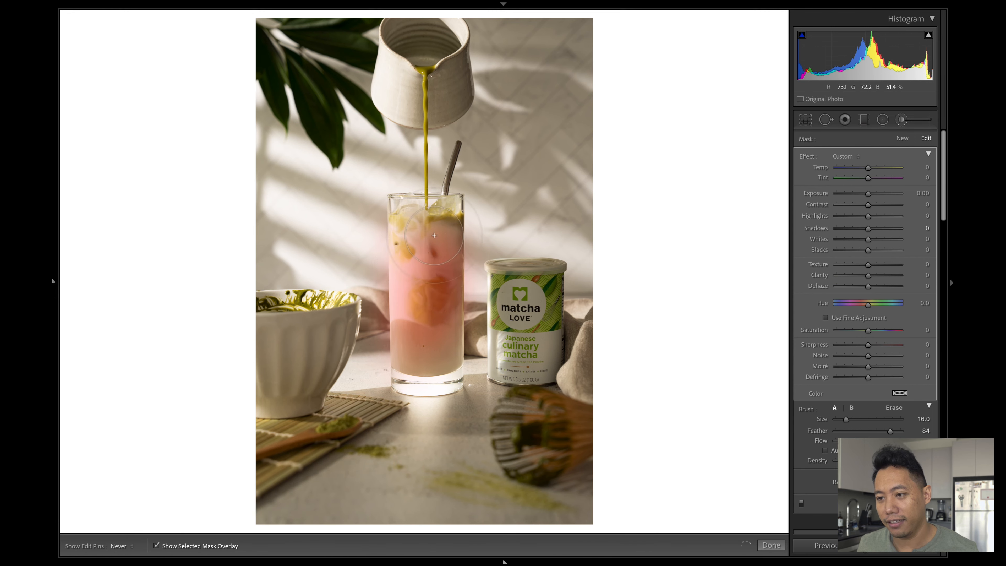
left_click_drag(440, 309, 404, 233)
key("h")
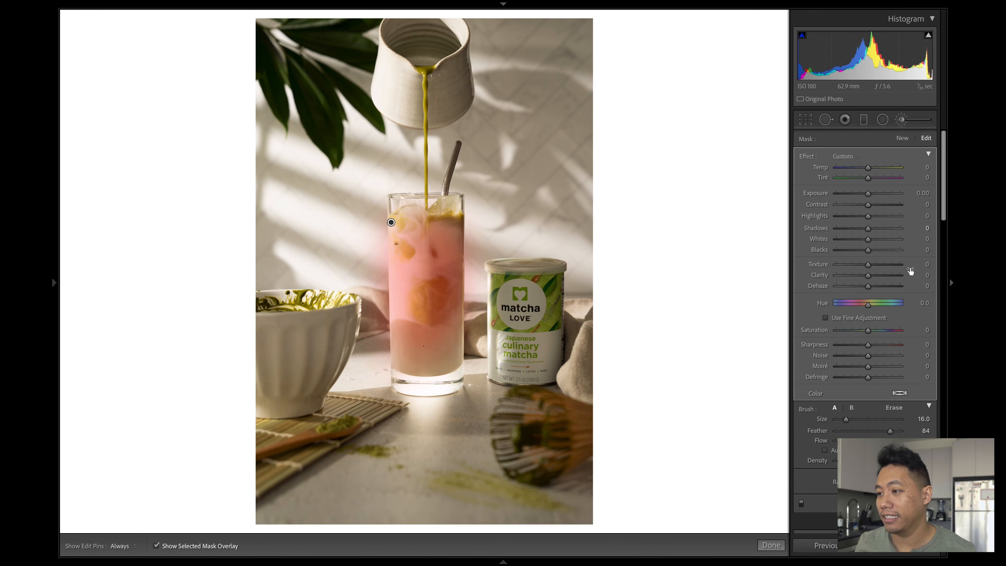
Lower the glass mask's exposure to −1.79 with the overlay hidden, and delete the brushed adjustment.
key("o")
mouse_move(857, 193)
left_mouse_down()
mouse_move(908, 193)
mouse_move(855, 194)
left_mouse_up()
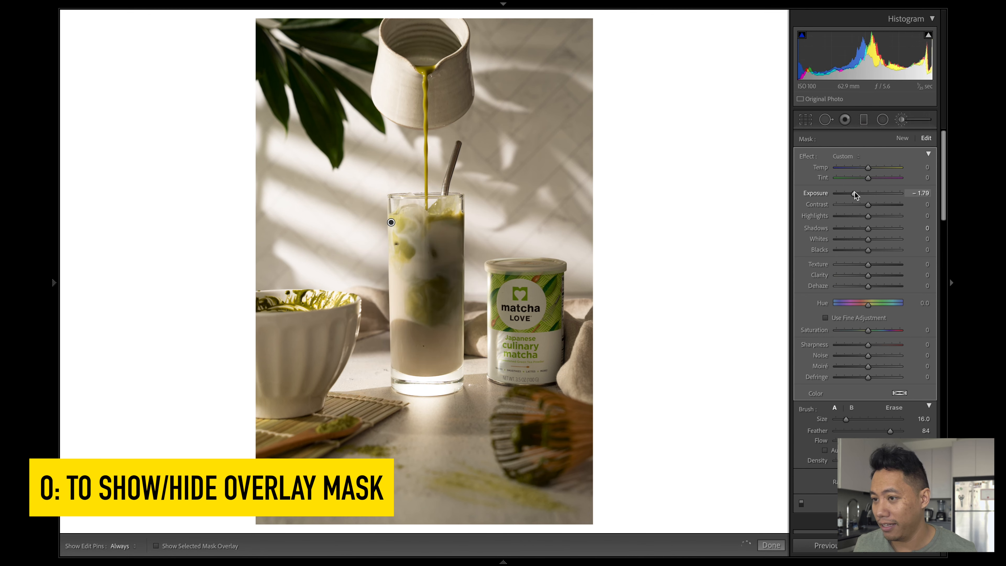
key("Delete")
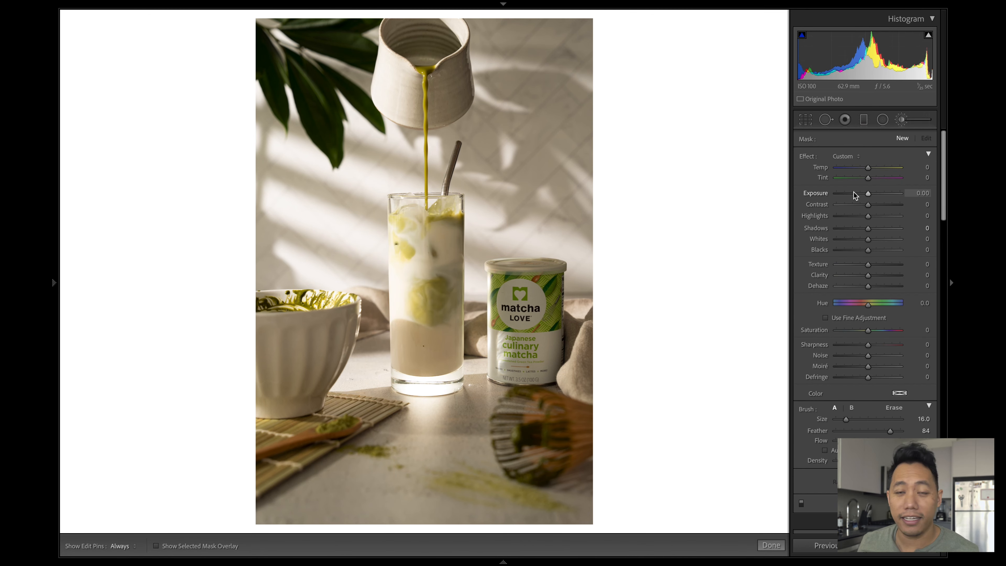
key("k")
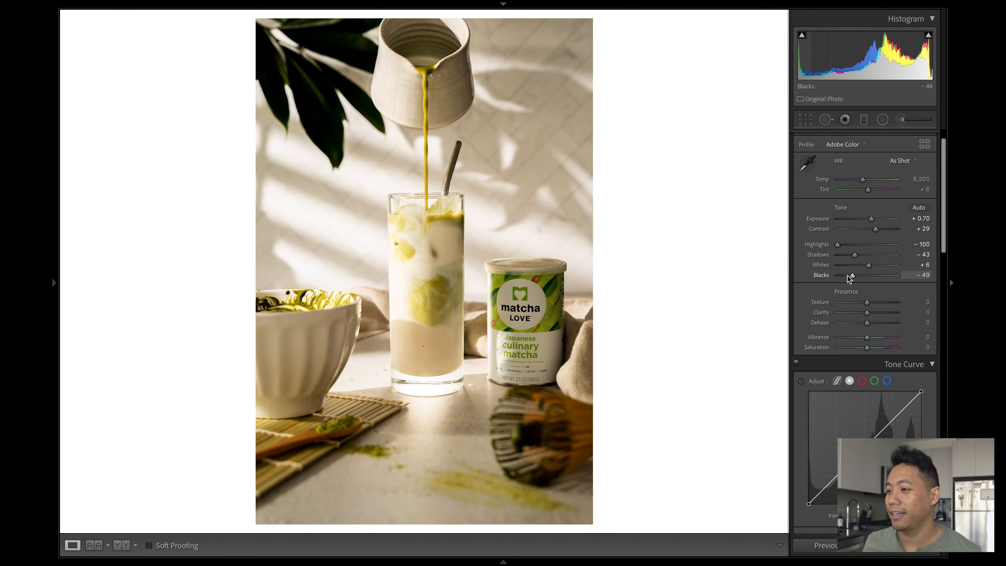
Test the photo's blacks at −100 and settle them at −3.
left_click_drag(851, 277, 654, 298)
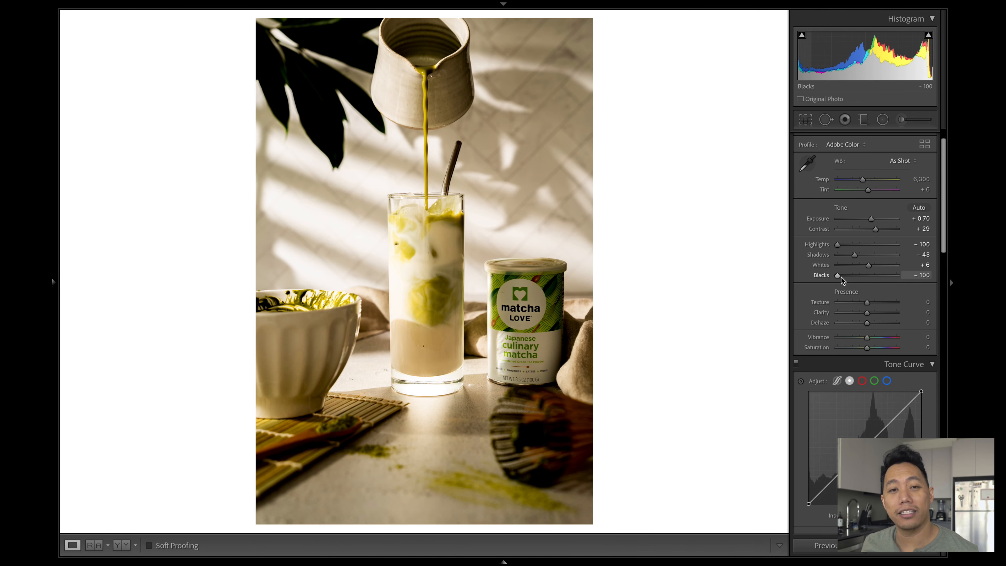
left_click_drag(841, 277, 853, 209)
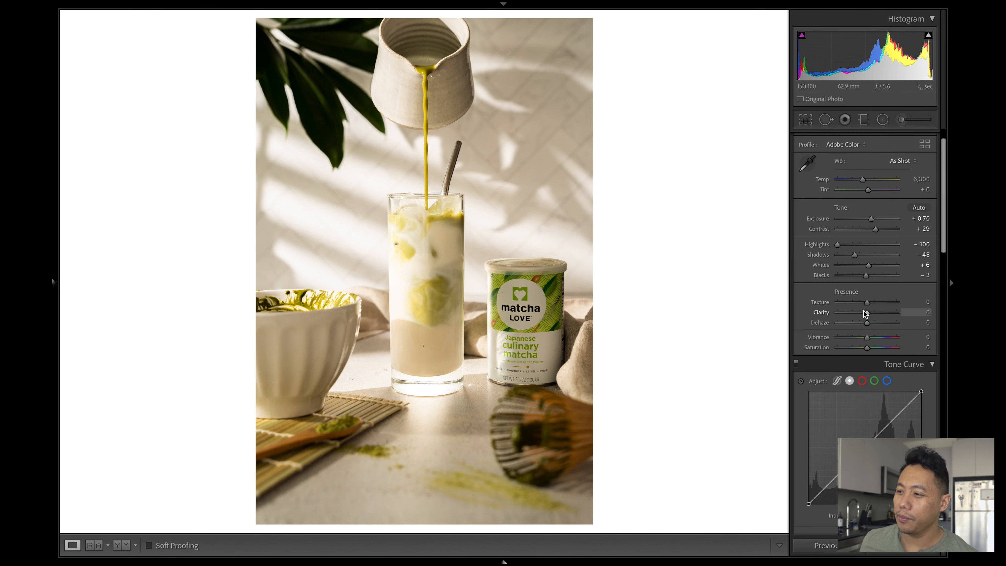
Try clarity at +50 and +100 and saturation at +52, resetting each to 0.
mouse_move(865, 313)
left_mouse_down()
mouse_move(893, 309)
mouse_move(880, 313)
left_mouse_up()
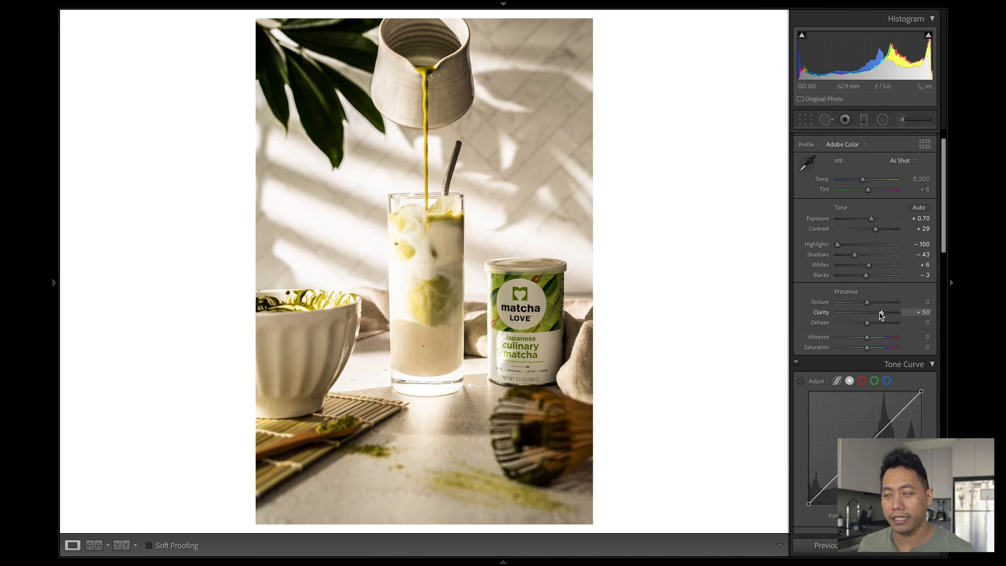
left_click_drag(880, 313, 896, 313)
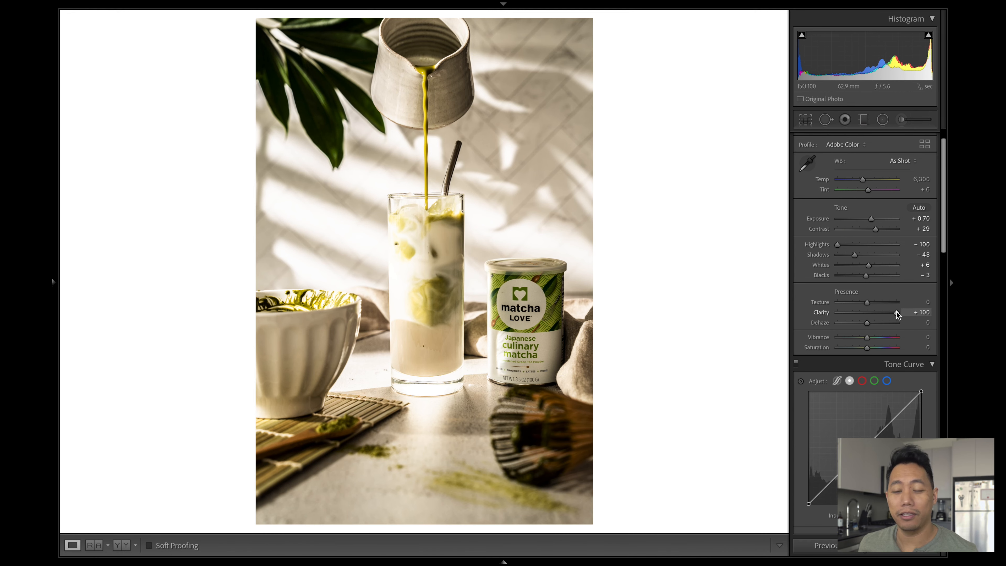
double_click(897, 313)
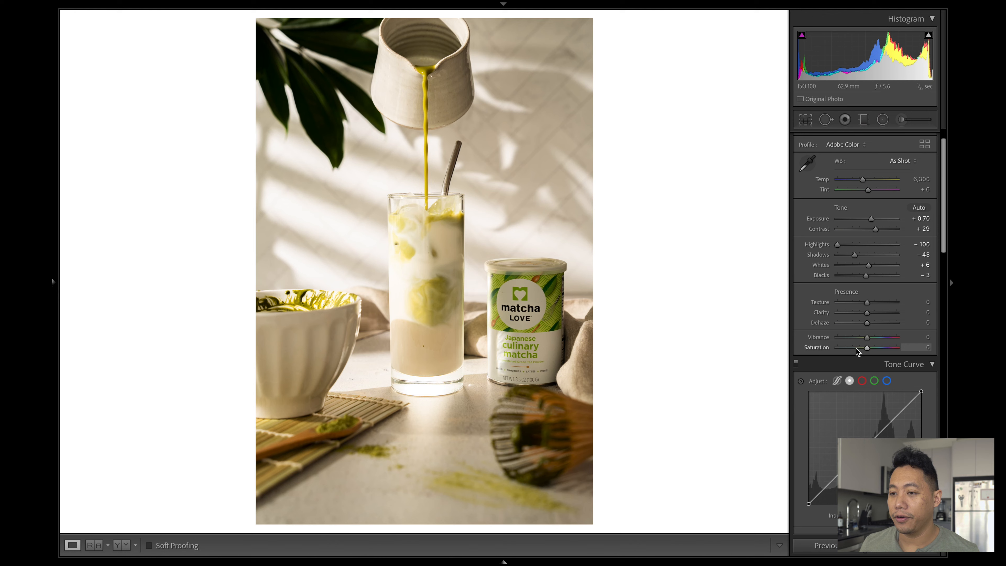
left_click_drag(868, 350, 882, 349)
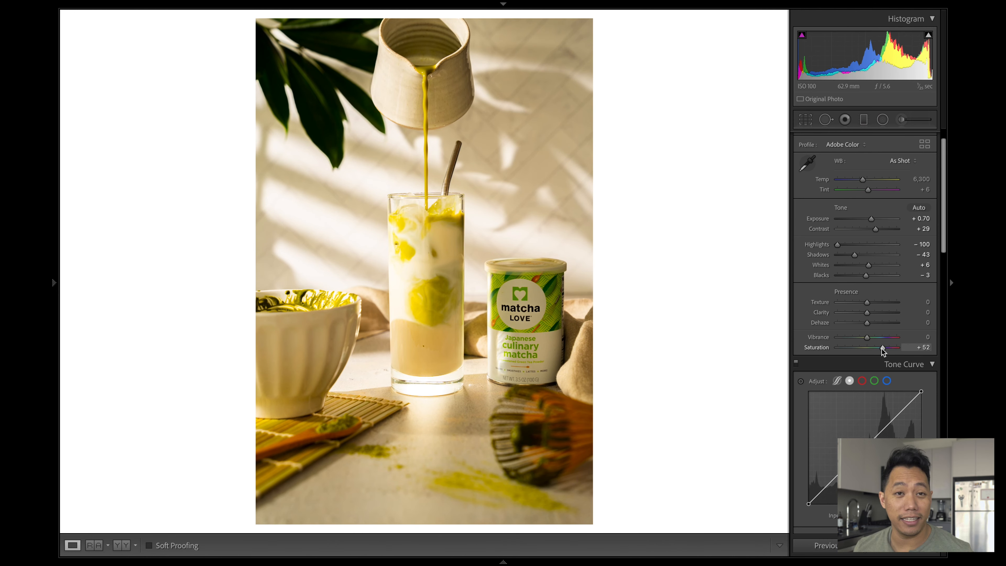
double_click(882, 349)
Shape a gentle S-curve on the tone curve by lowering the shadows and raising the highlights point to input 209, output 224.
scroll(868, 357, "down", 4)
left_click_drag(832, 407, 832, 415)
left_click_drag(900, 339, 900, 332)
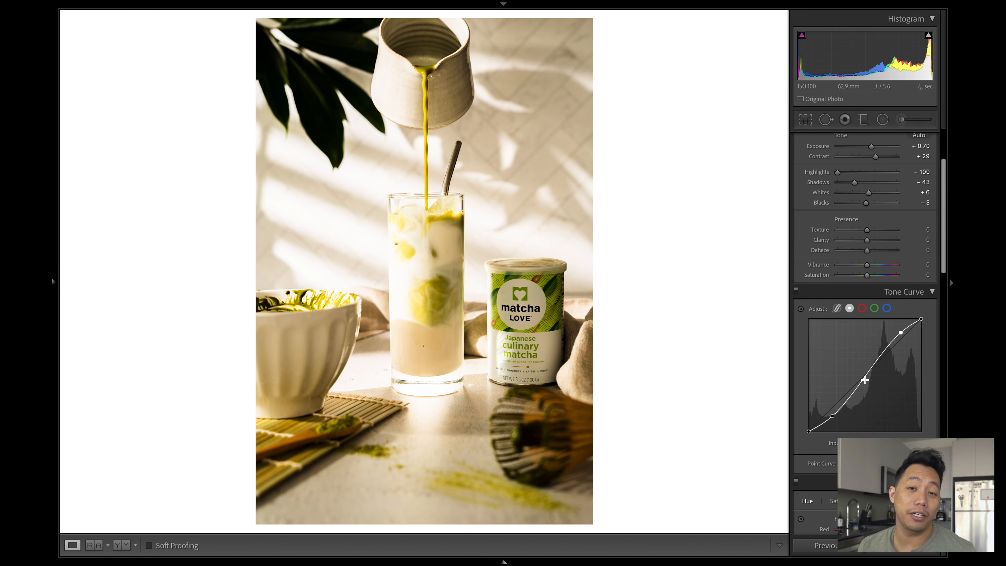
Try shifting the red hue in the HSL adjustments, including a value of +68, and reset it.
scroll(913, 295, "down", 5)
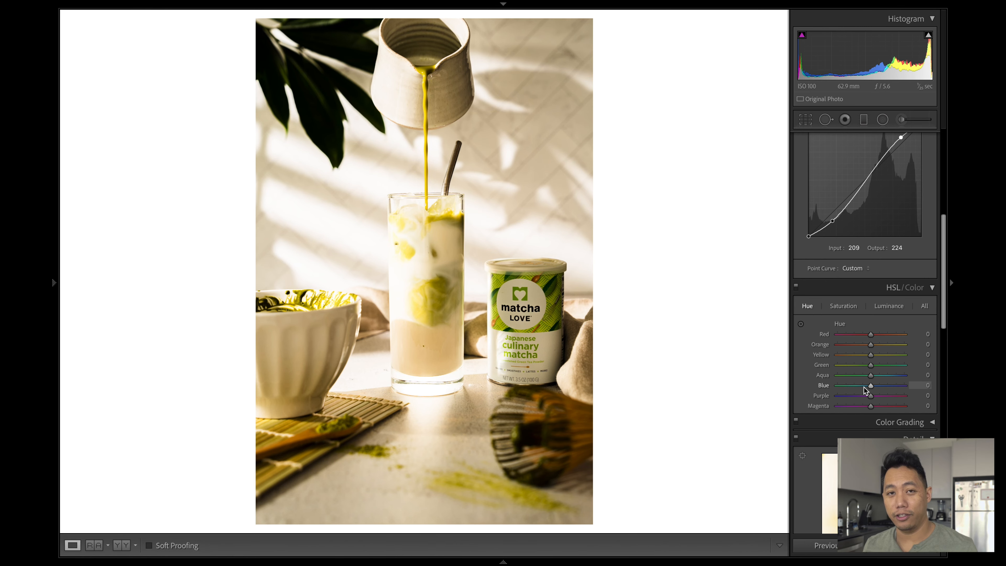
left_click_drag(873, 335, 867, 334)
double_click(867, 334)
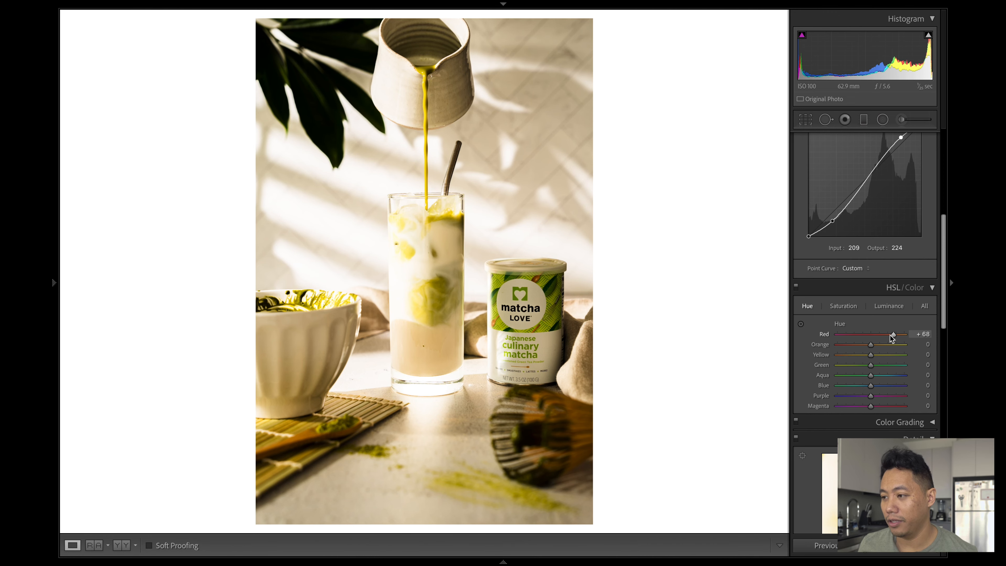
Adjust saturation directly on the whisk with the targeted adjustment tool, setting orange to −2 and yellow to −1.
left_click(846, 307)
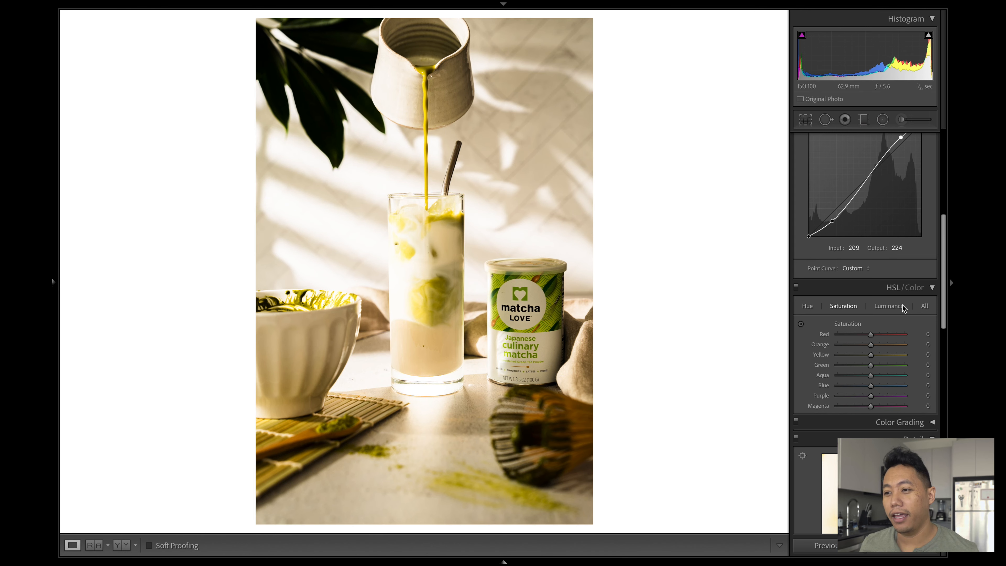
scroll(856, 193, "down", 1)
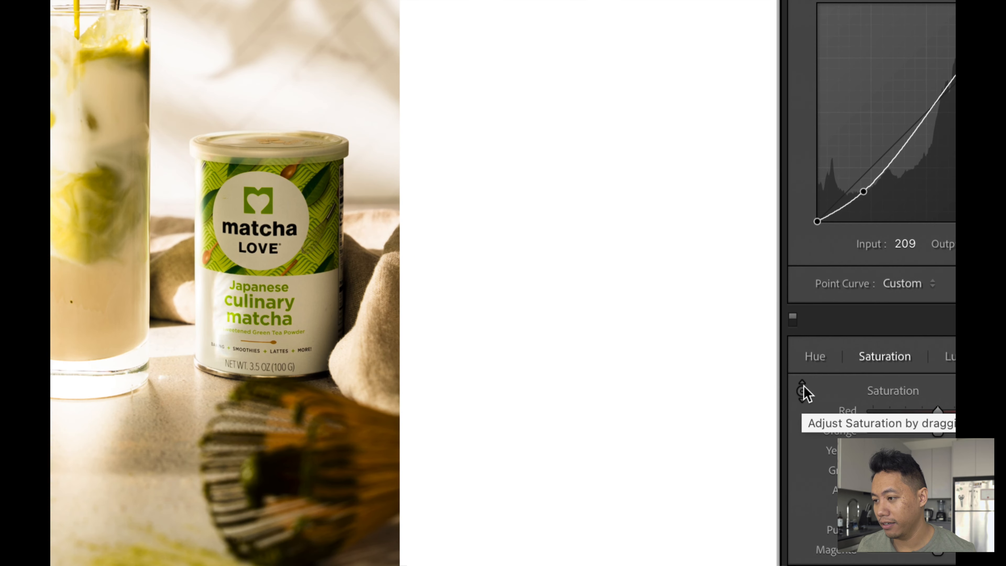
left_click(804, 391)
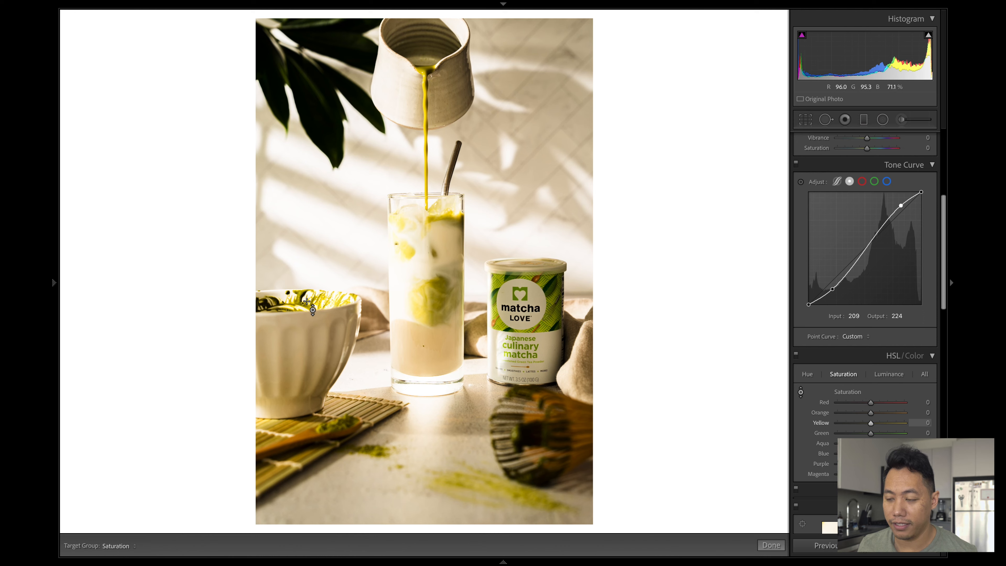
left_click_drag(555, 413, 554, 383)
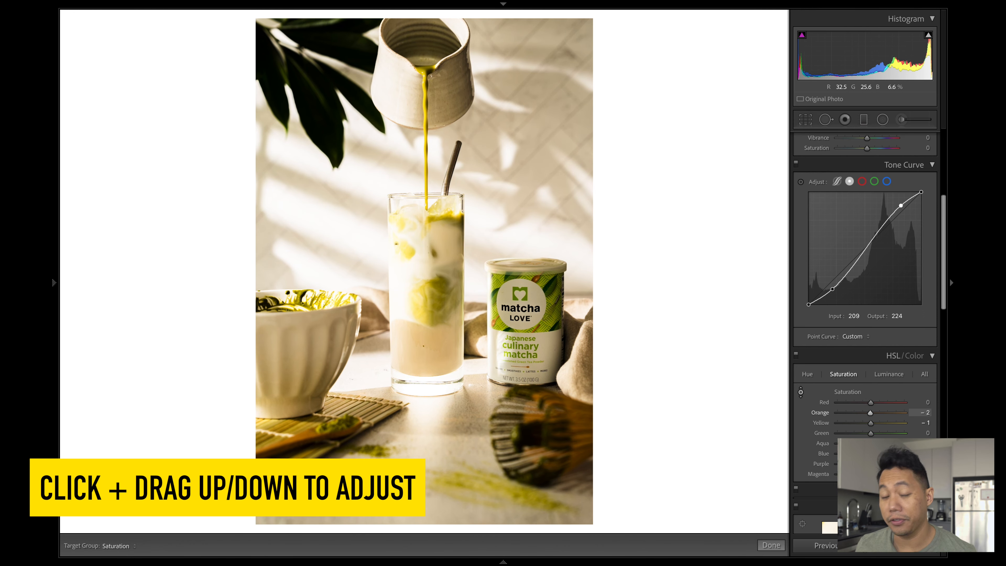
Brighten the whisk handle's colours with targeted luminance adjustment, setting orange to +78 and yellow to +24.
left_click(896, 375)
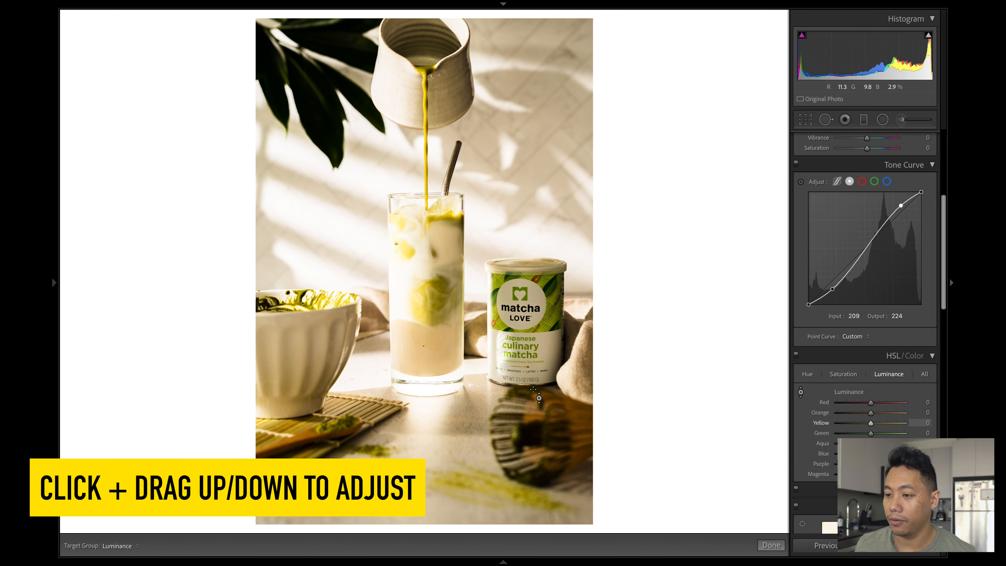
left_click_drag(577, 425, 576, 393)
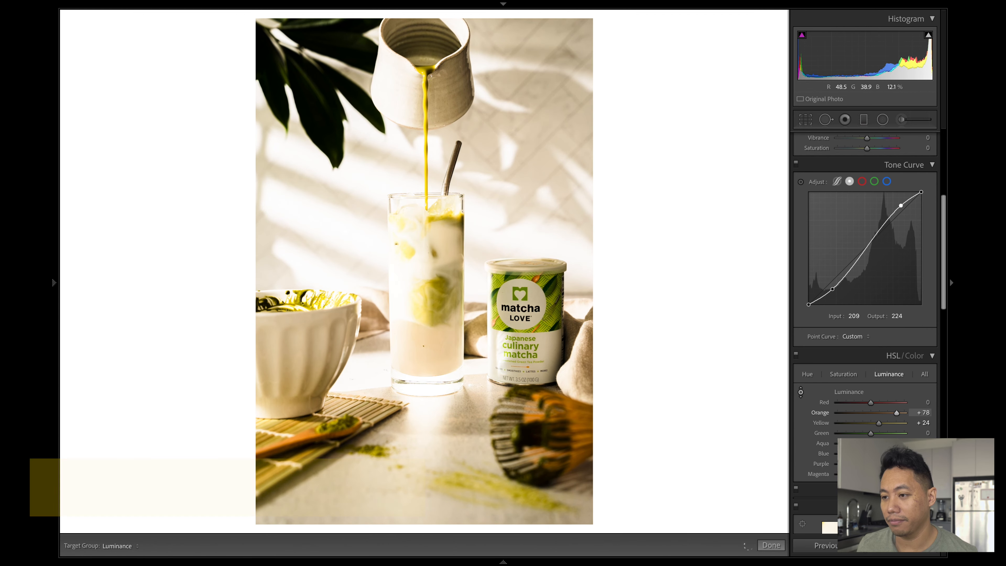
scroll(847, 430, "down", 3)
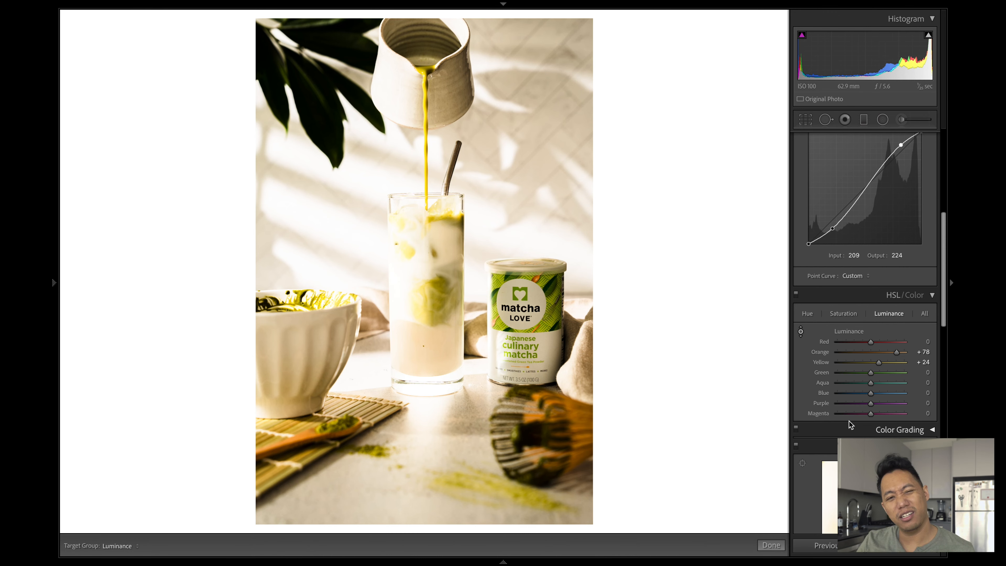
Open the Color Grading wheels for a brief look and collapse them again.
scroll(849, 421, "down", 3)
left_click(933, 295)
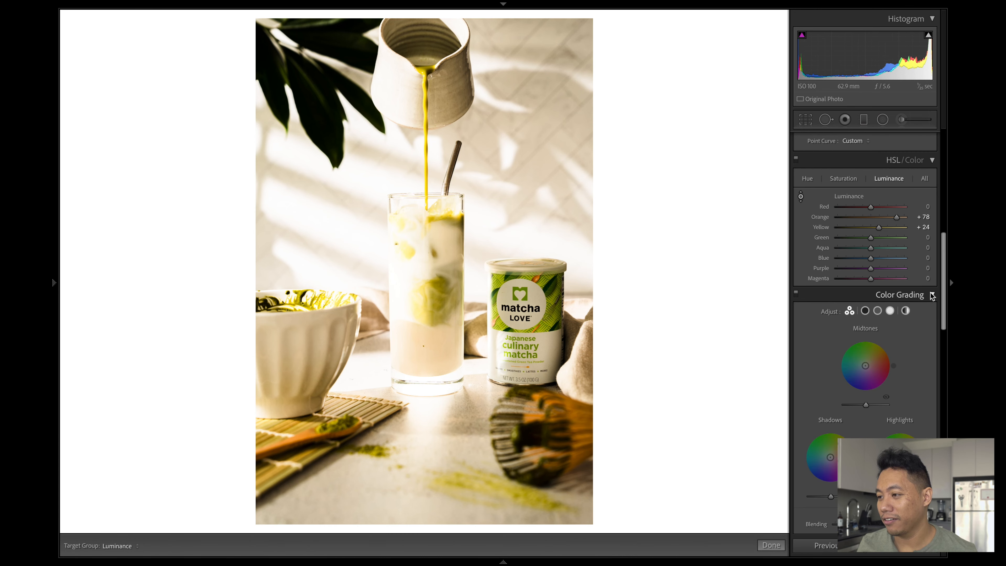
left_click(932, 294)
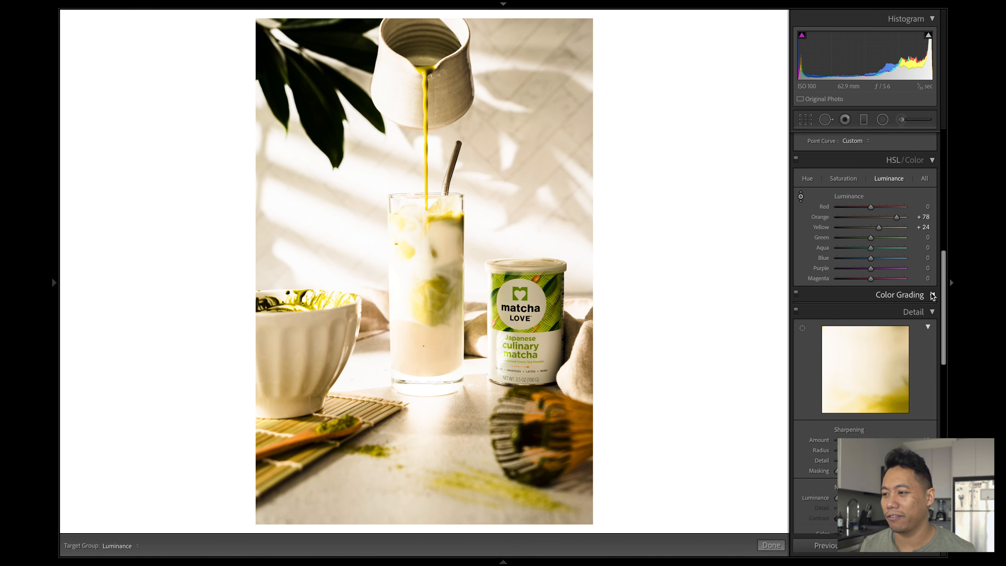
Leave the targeted adjustment and sharpen the photo with amount 93 and masking 52, previewing the edge mask.
scroll(931, 257, "down", 3)
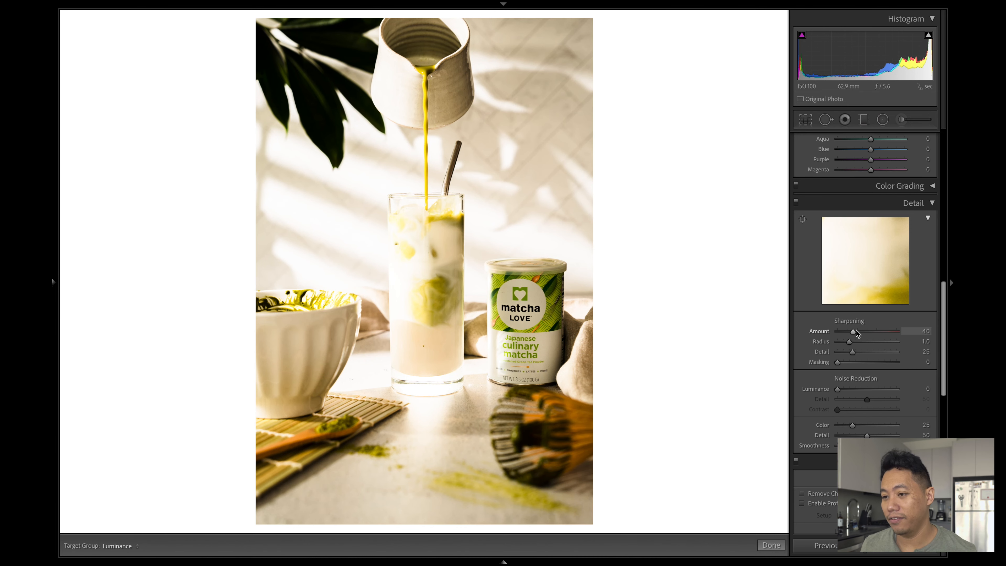
key("Escape")
mouse_move(856, 330)
left_mouse_down()
mouse_move(917, 331)
mouse_move(862, 332)
left_mouse_up()
scroll(863, 332, "down", 1)
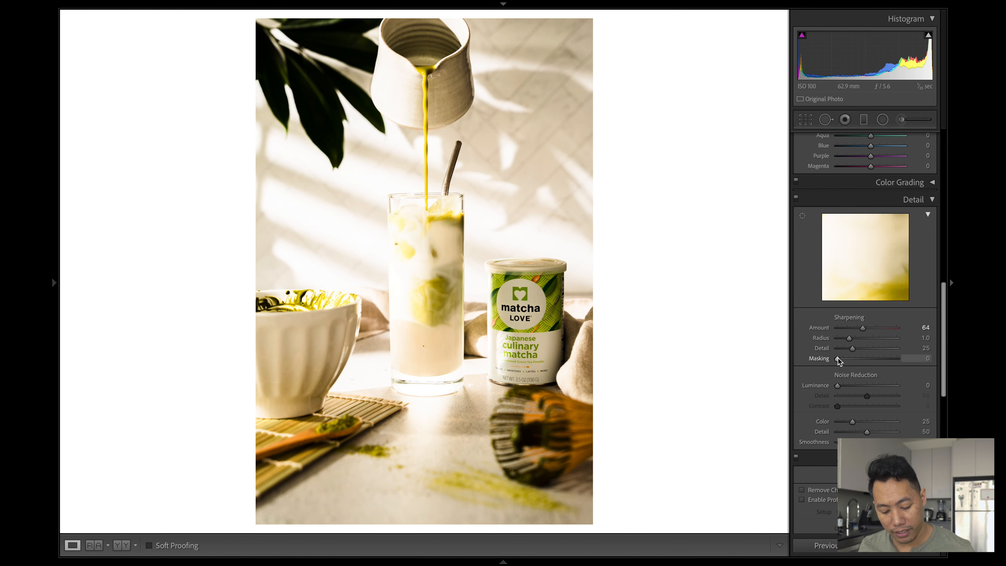
key("alt")
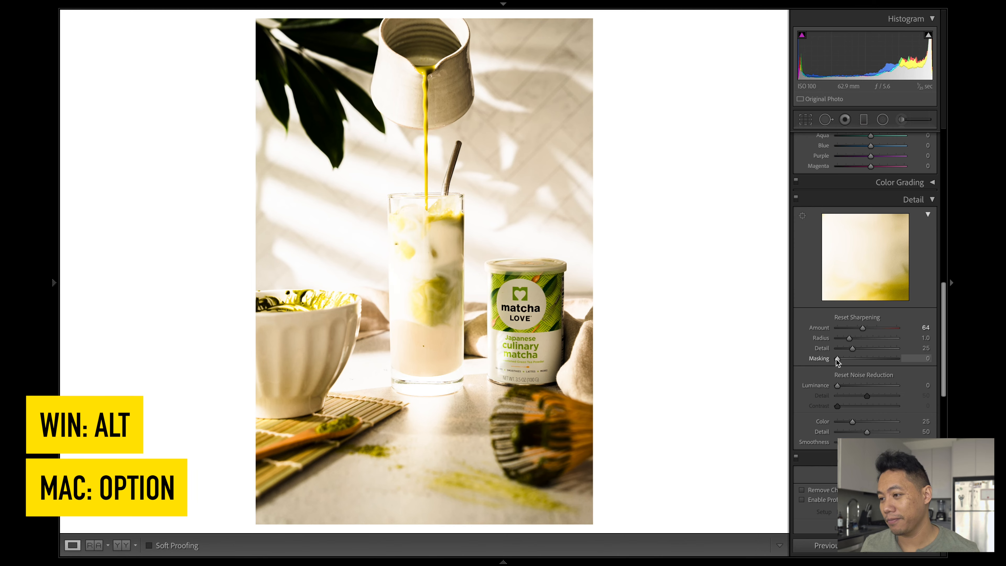
left_click_drag(837, 359, 898, 327)
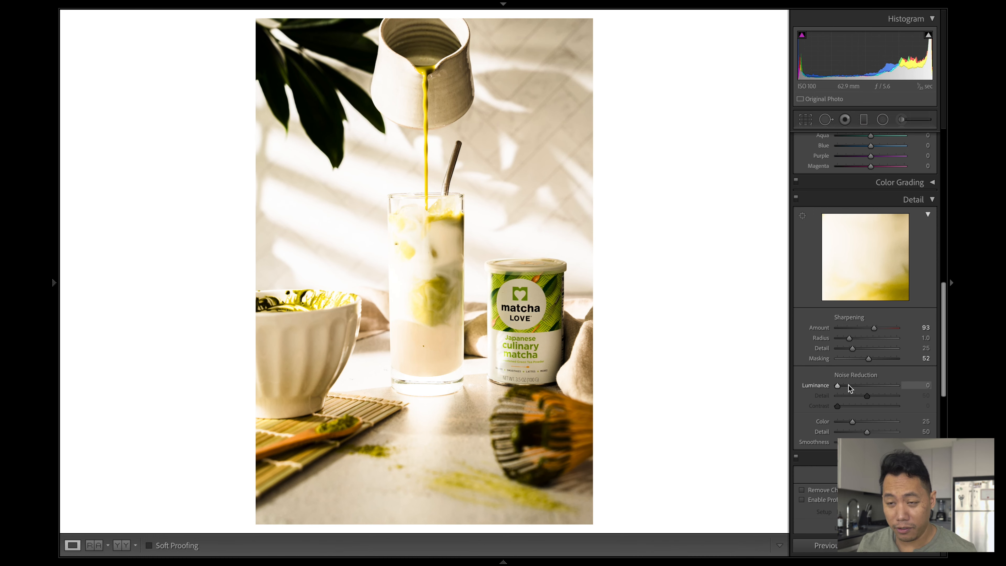
Show the photo's info overlay to check its ISO and exposure details, and hide it again.
key("i")
key("i")
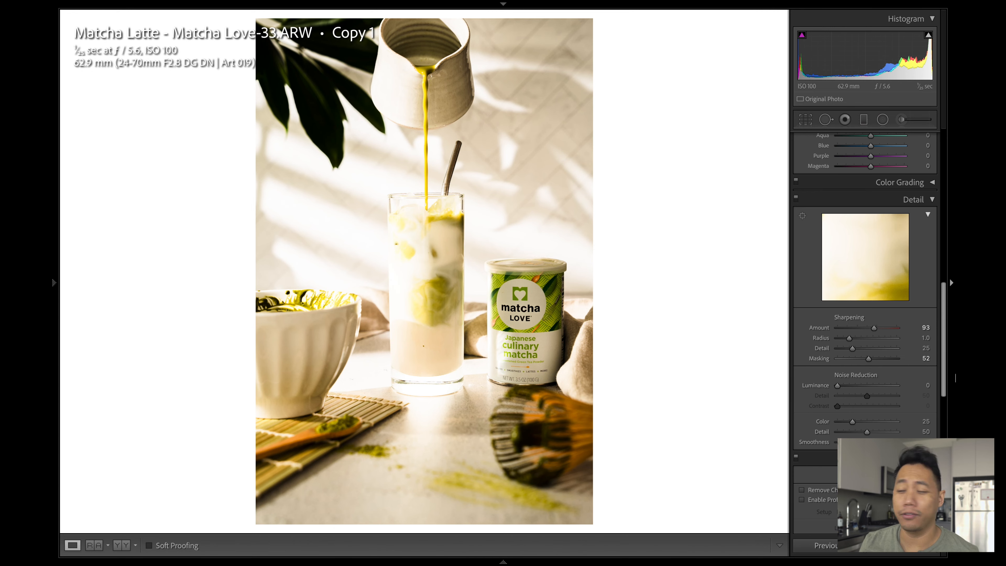
key("i")
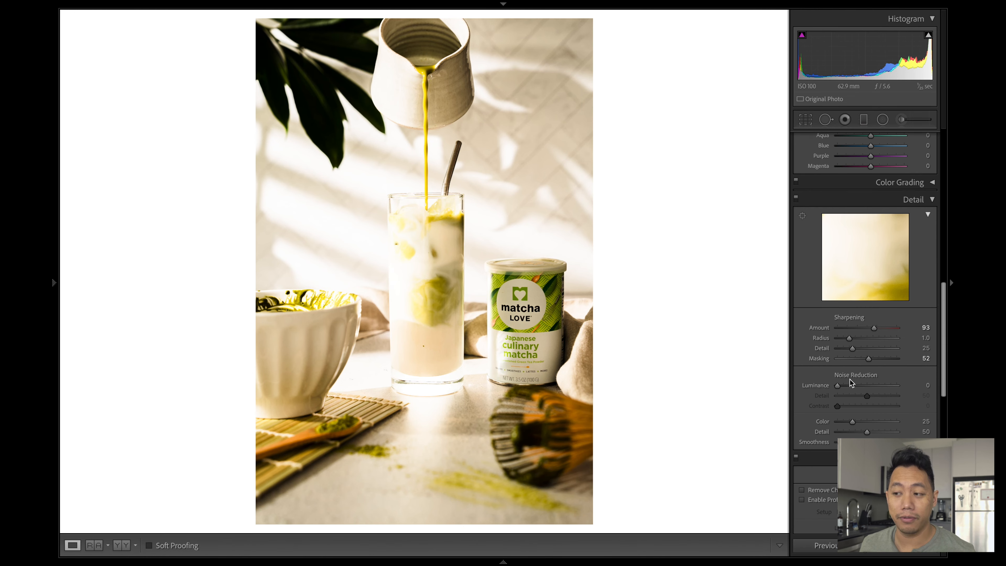
scroll(850, 383, "up", 1)
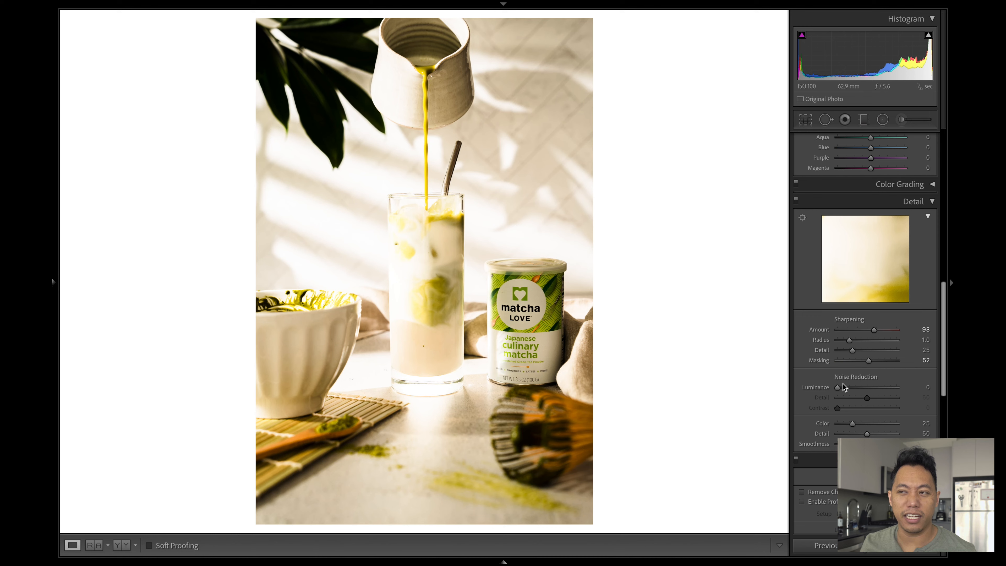
Enable chromatic aberration removal and lens profile corrections for the photo.
scroll(891, 349, "down", 5)
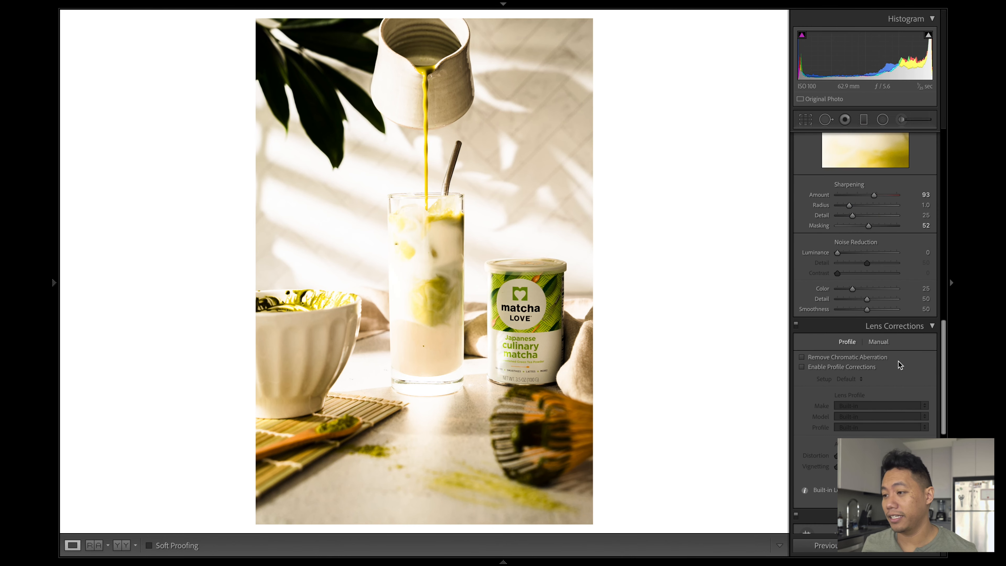
scroll(901, 359, "down", 1)
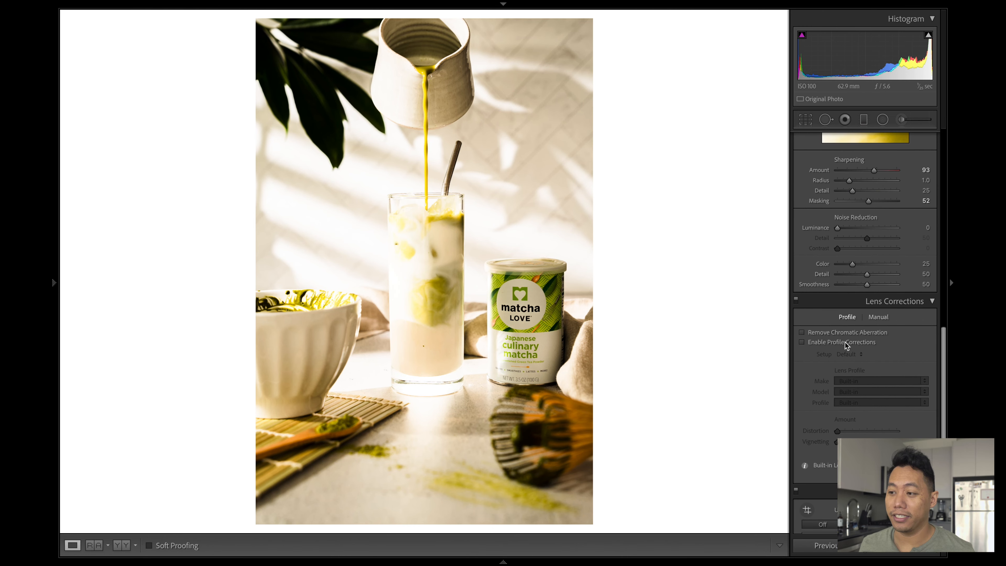
left_click(802, 332)
left_click(802, 341)
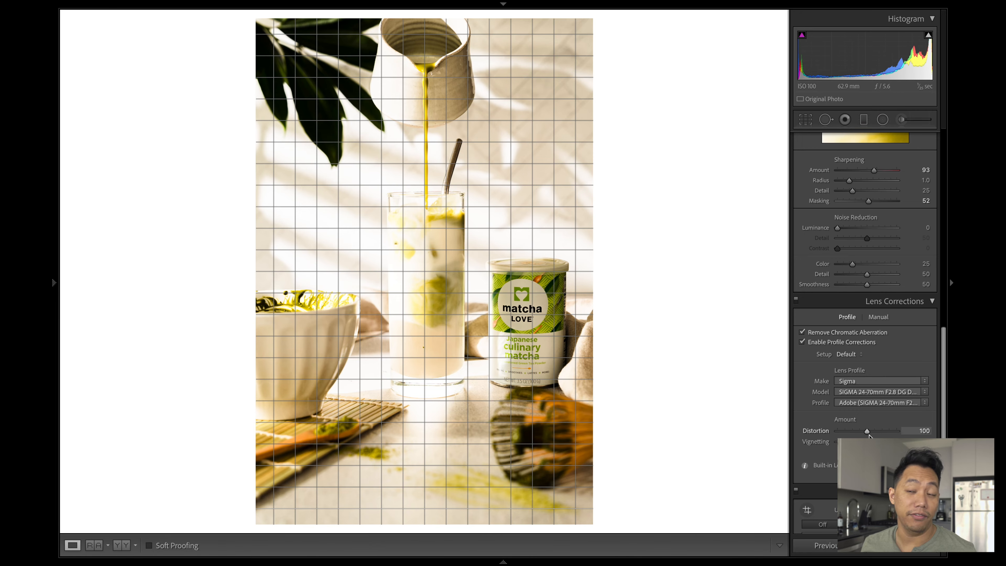
Darken the photo's edges with a post-crop vignette amount of −17.
scroll(867, 357, "down", 10)
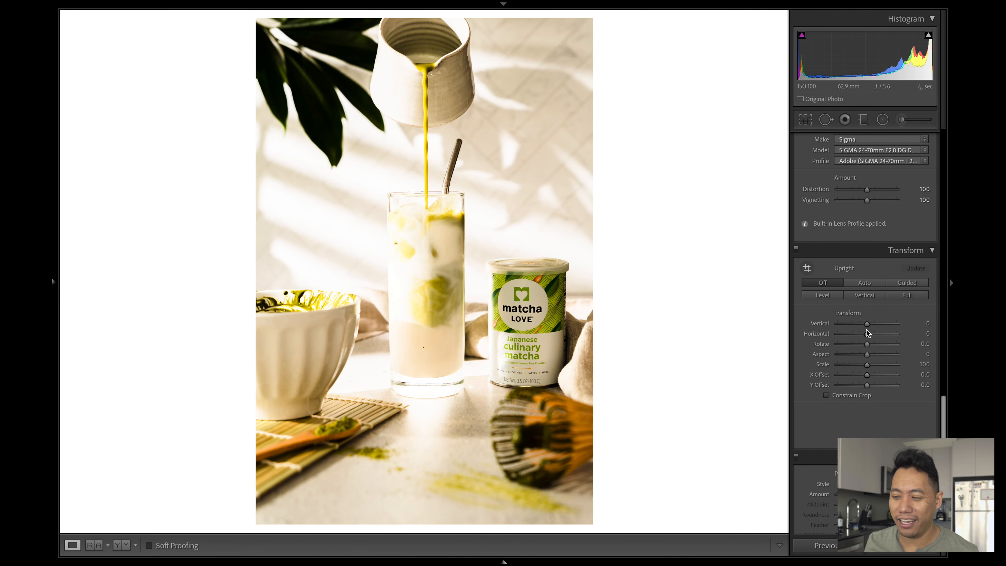
scroll(945, 379, "down", 3)
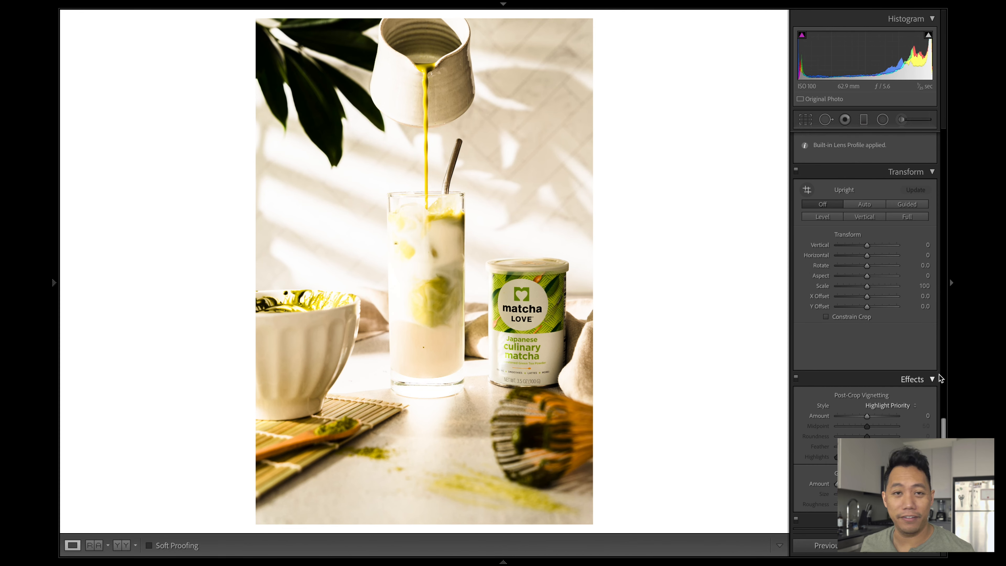
left_click_drag(866, 416, 864, 417)
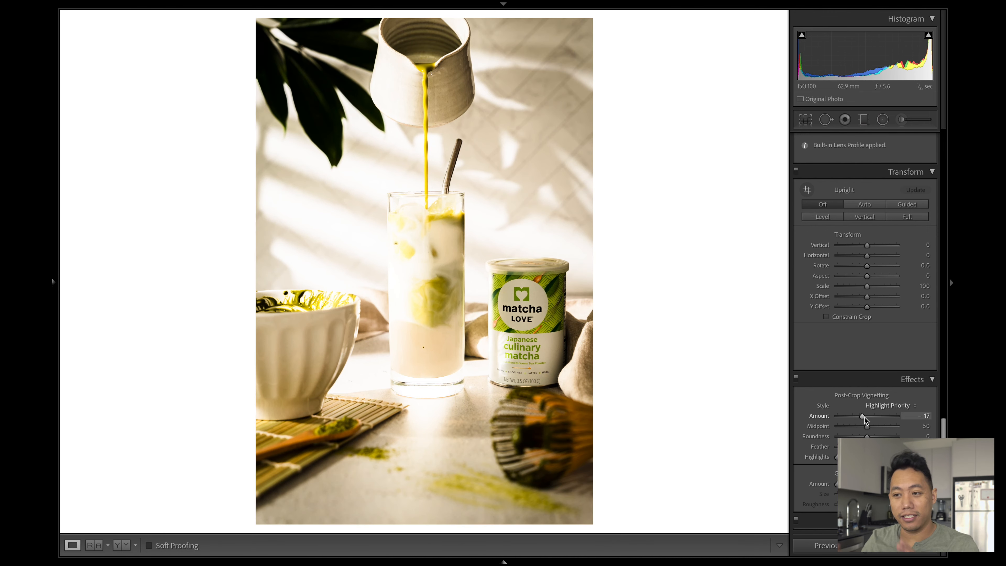
Try a light post-crop vignette at +31 with roundness +83 and feather 72, and return the amount to 0.
left_click_drag(864, 417, 876, 417)
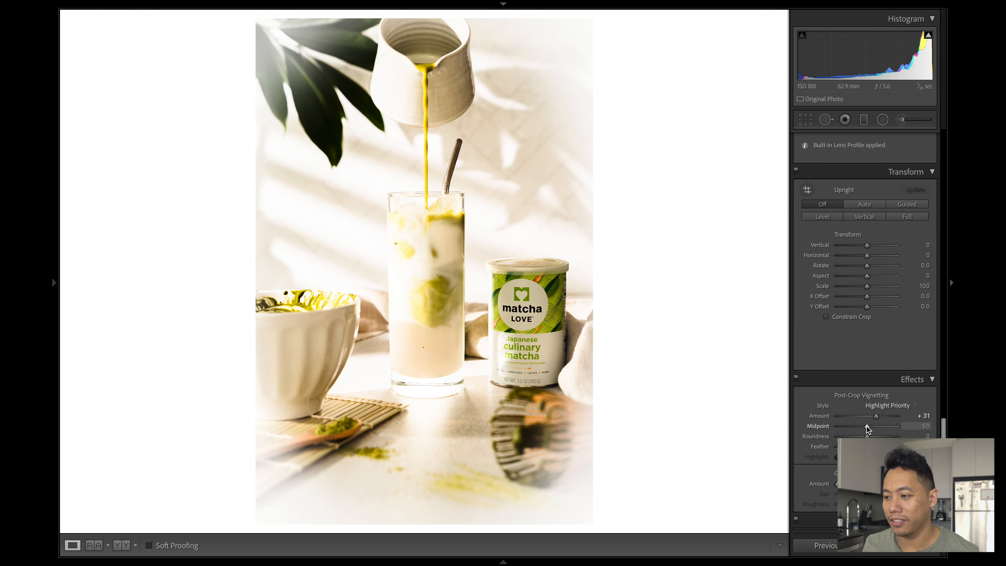
left_click_drag(866, 436, 891, 436)
left_click_drag(876, 416, 867, 416)
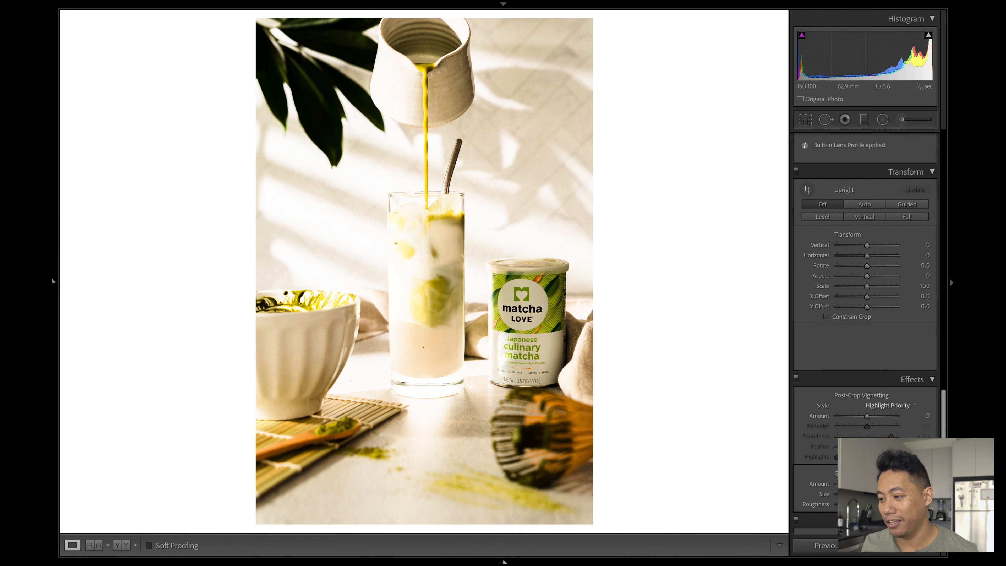
Reset all of the photo's Develop settings.
scroll(929, 368, "down", 5)
key("ctrl+shift+r")
scroll(871, 357, "up", 15)
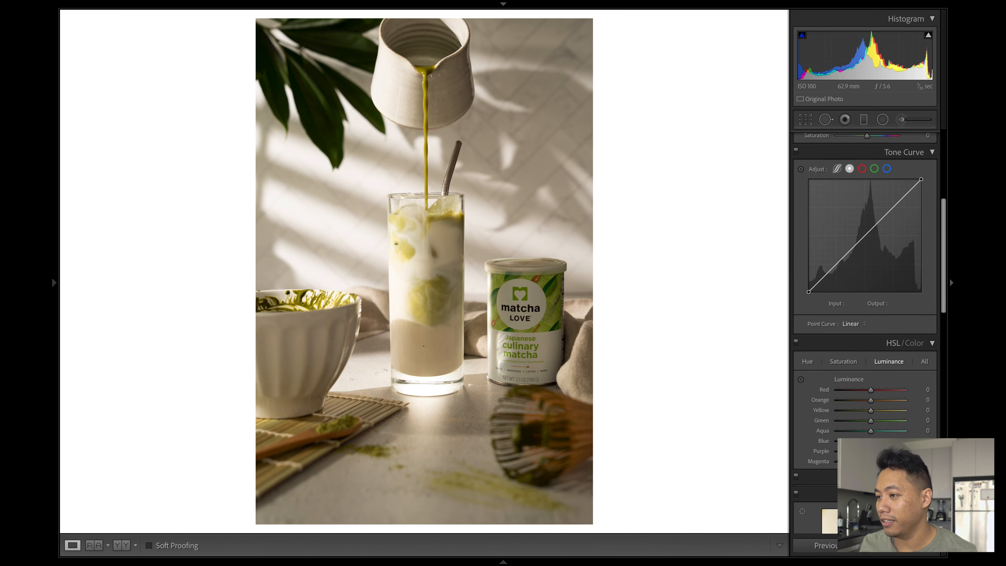
Try a basic edit with exposure +0.90, contrast −6, highlights +23, shadows −41, blacks +42 and saturation +41, and compare before and after.
mouse_move(866, 245)
left_mouse_down()
mouse_move(869, 263)
mouse_move(883, 247)
mouse_move(870, 254)
left_mouse_up()
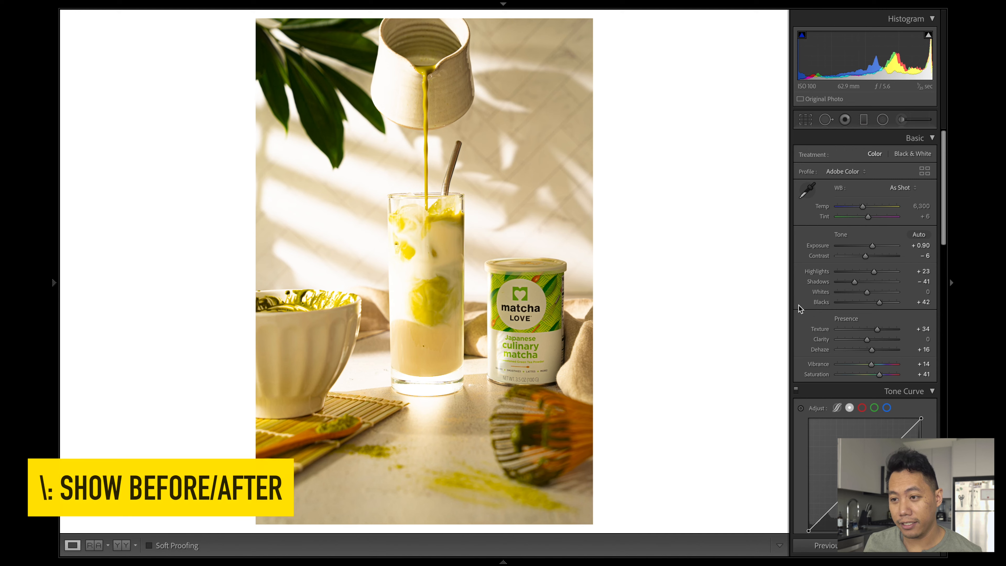
key("backslash")
key("backslash")
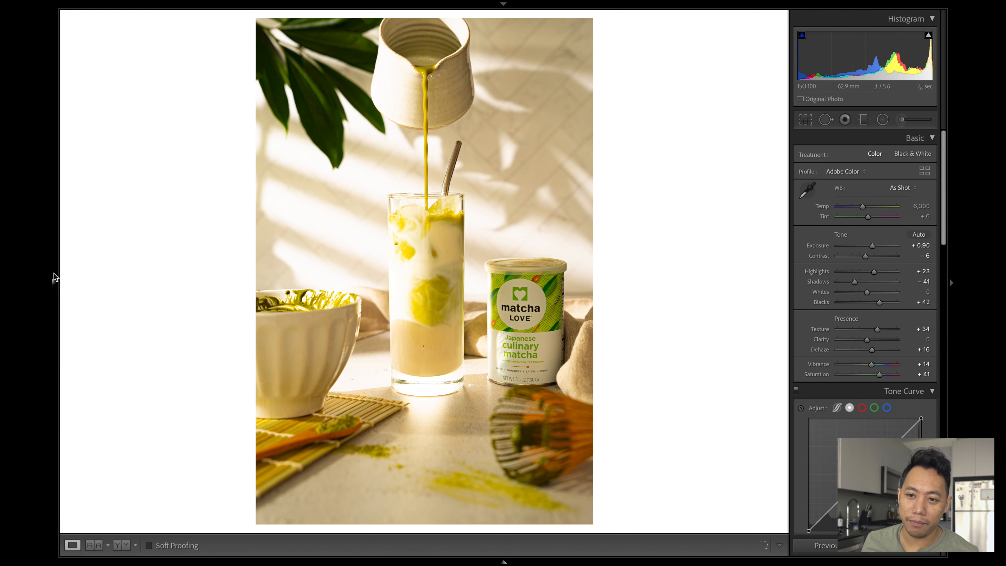
Restore the earlier edit from the photo's history at the step with post-crop vignette amount −17.
mouse_move(52, 281)
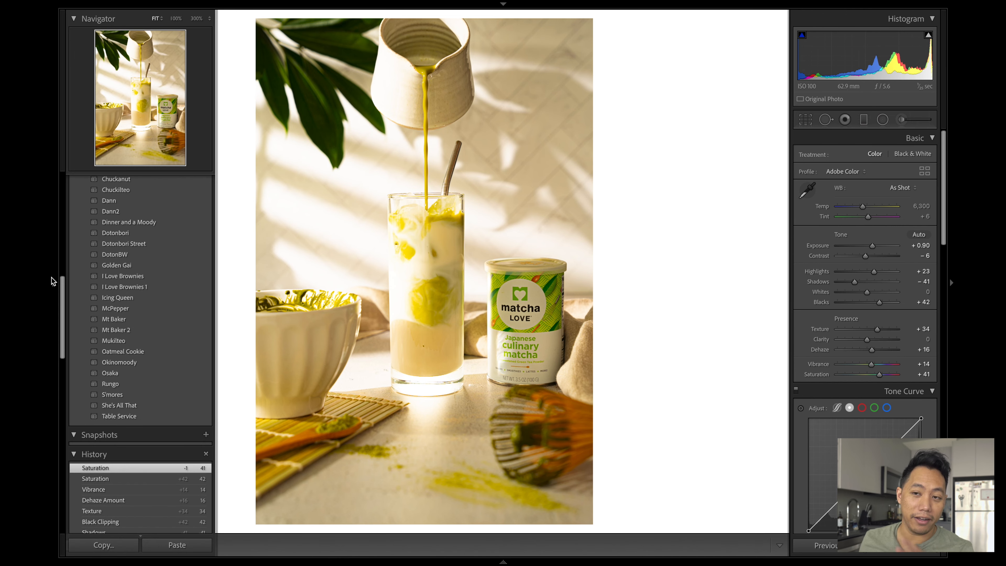
left_click(51, 281)
scroll(140, 285, "down", 5)
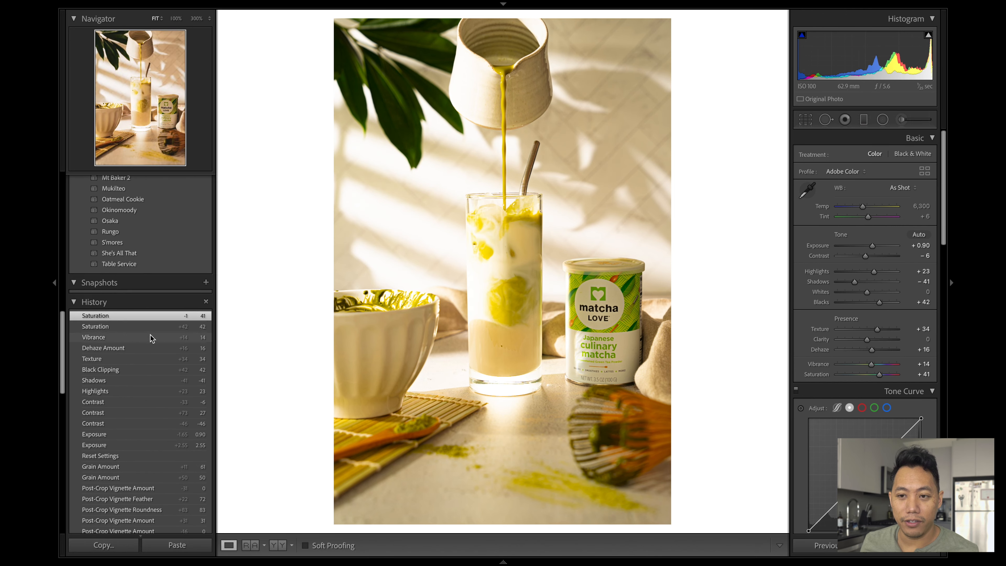
scroll(114, 302, "down", 3)
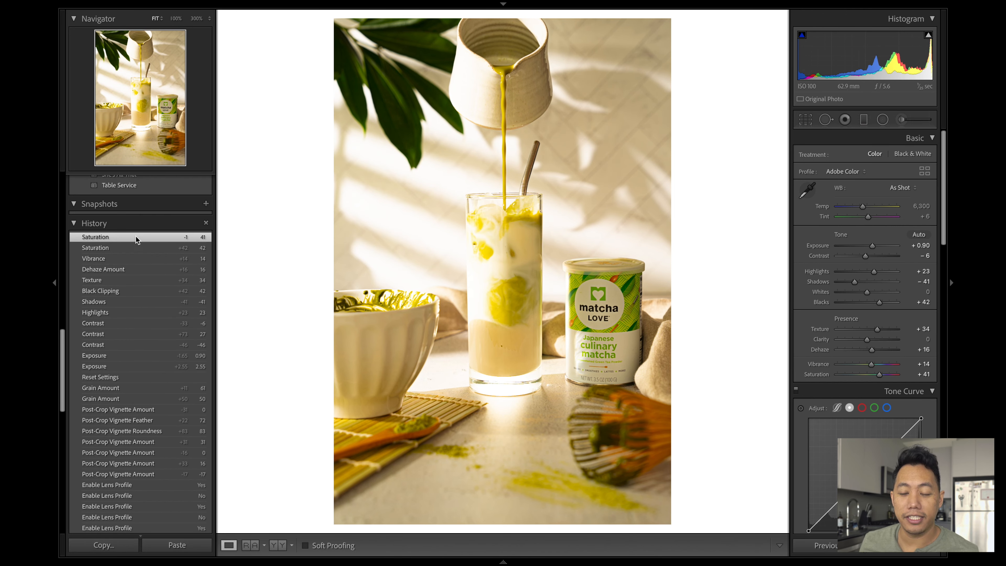
scroll(140, 241, "down", 1)
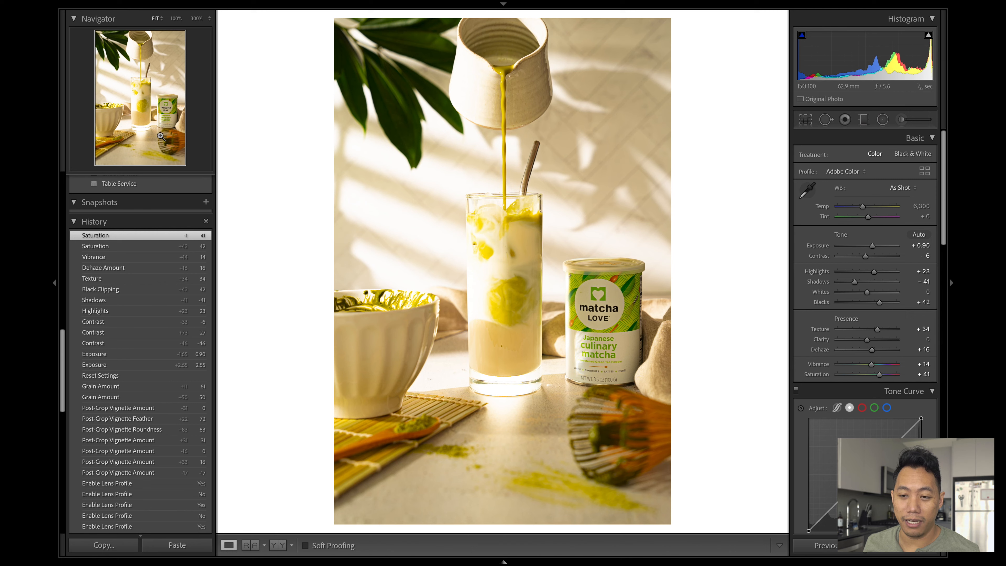
scroll(134, 356, "down", 1)
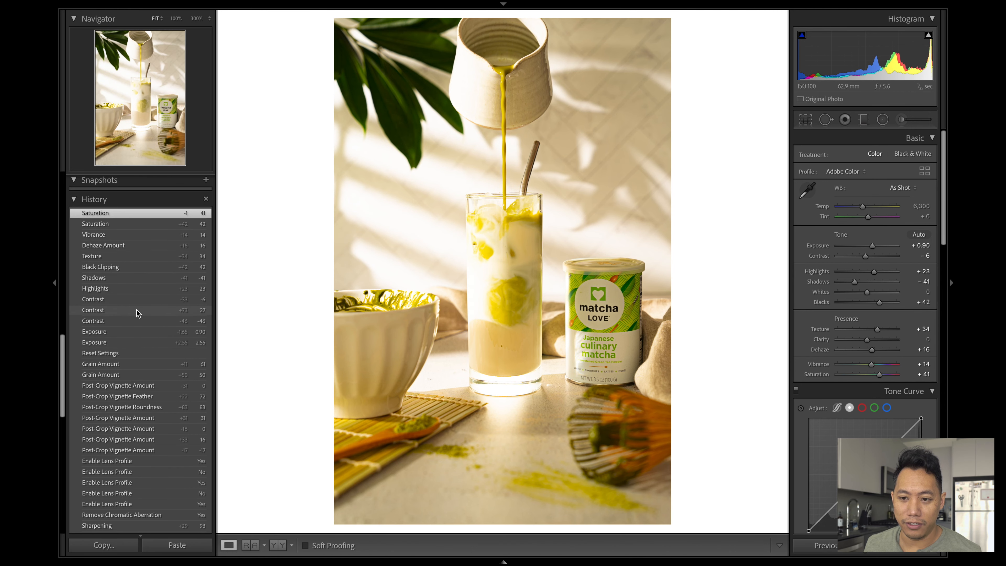
left_click(150, 449)
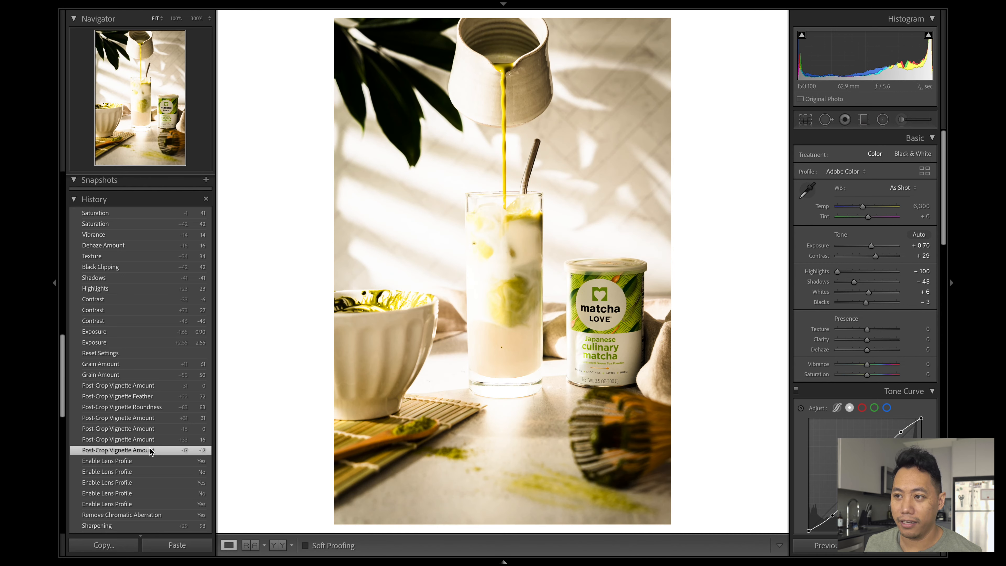
scroll(150, 396, "down", 5)
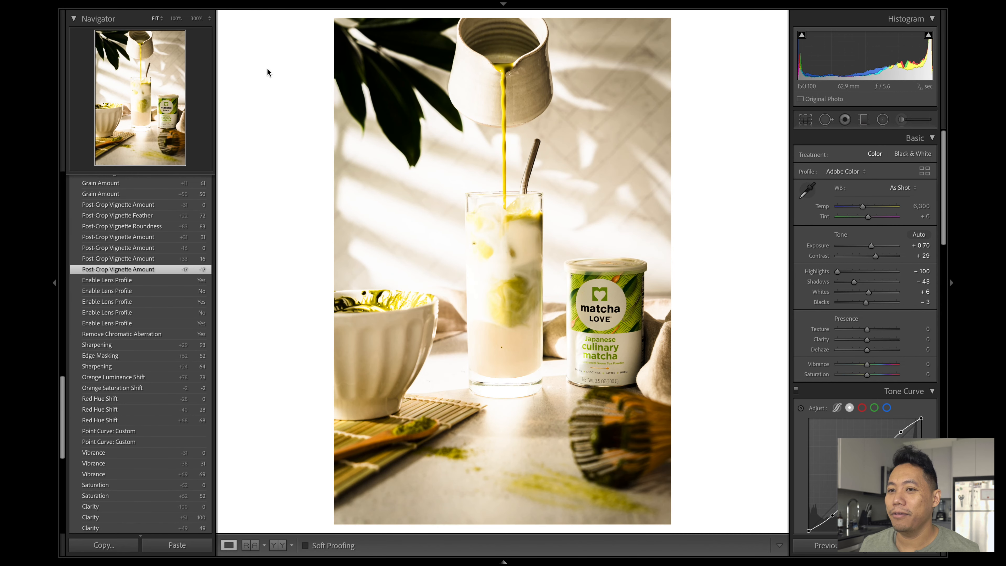
Bring up the module picker and return to the Library grid.
left_click(503, 4)
left_click(835, 21)
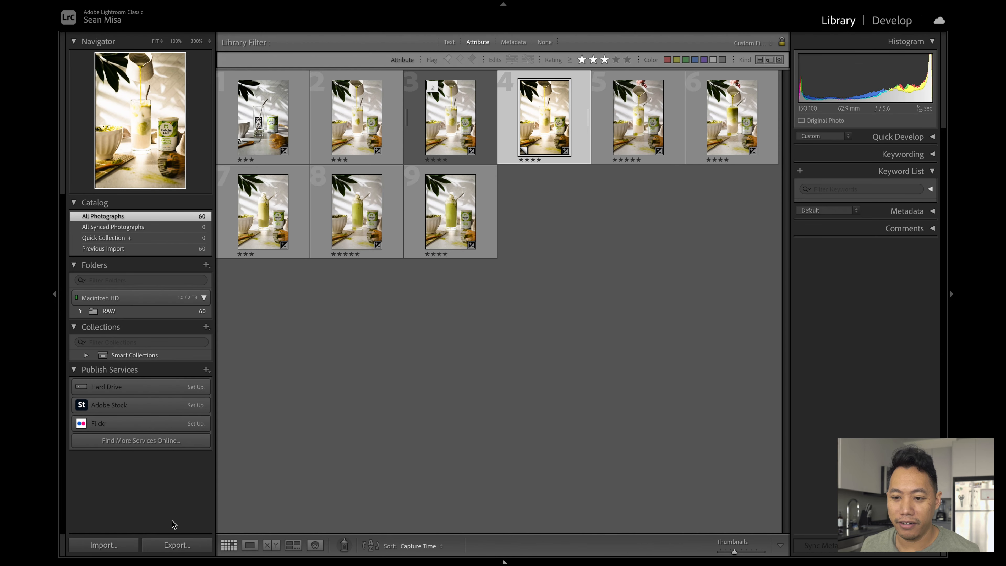